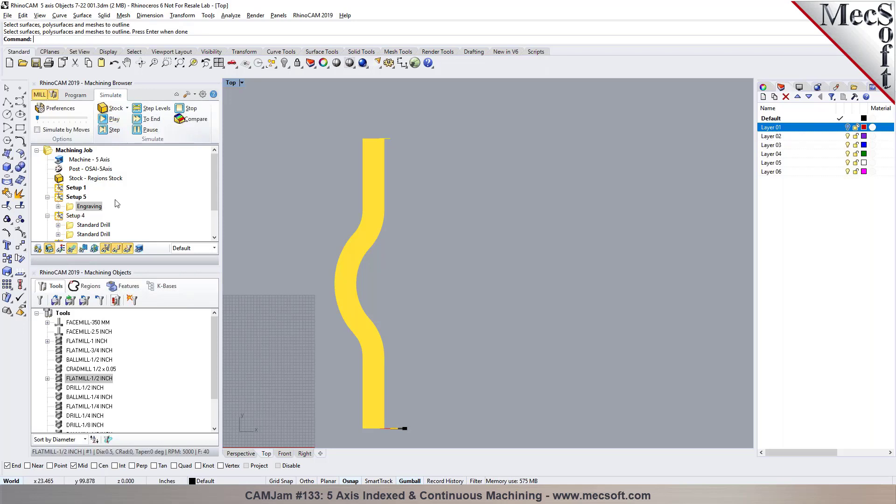
Show the part in the Perspective view with its programmed toolpath instead of the simulation
left_click(241, 454)
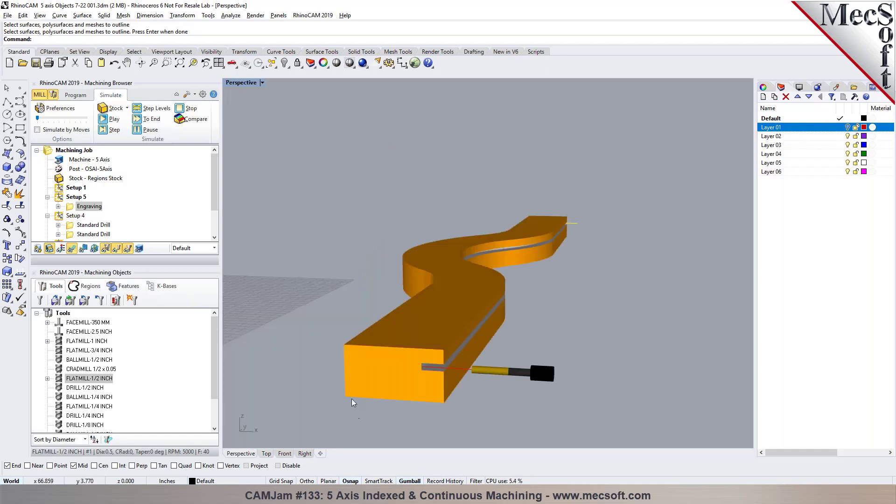
left_click(75, 95)
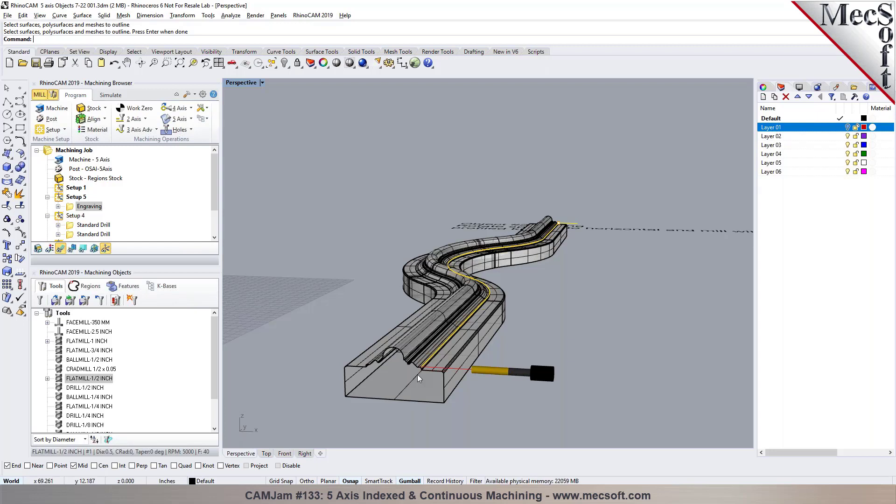
Select the part's polysurface and run ExtractIsocurve on it
scroll(438, 366, "up", 8)
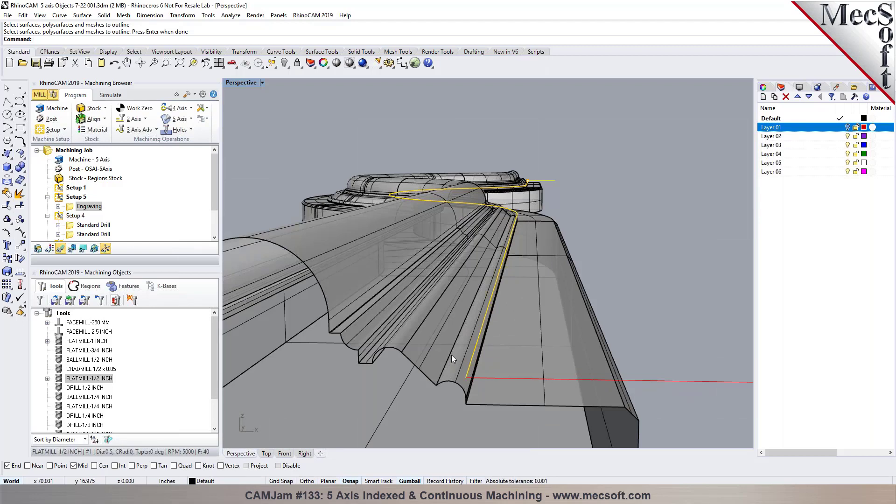
right_click_drag(492, 340, 494, 344)
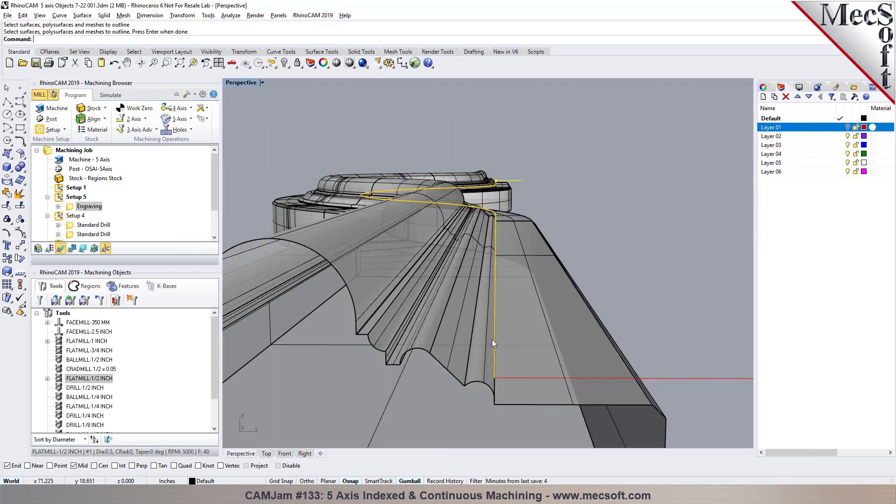
left_click(456, 324)
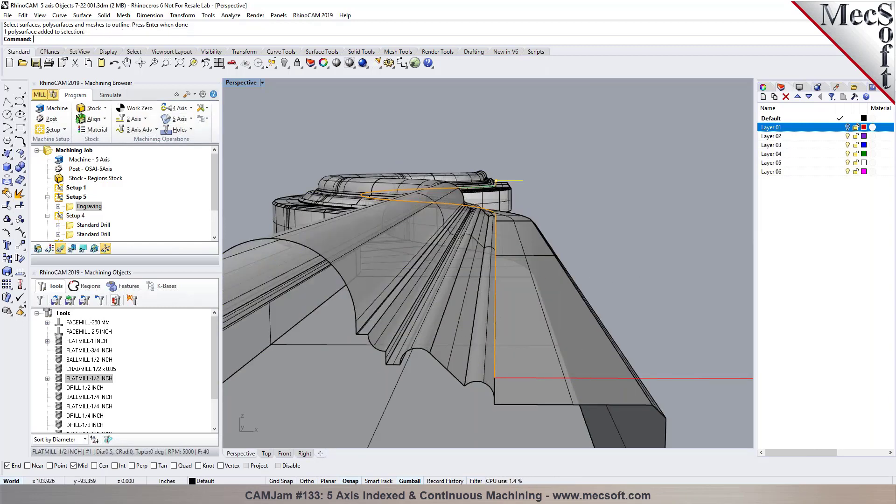
key("Up")
type("ExtractI")
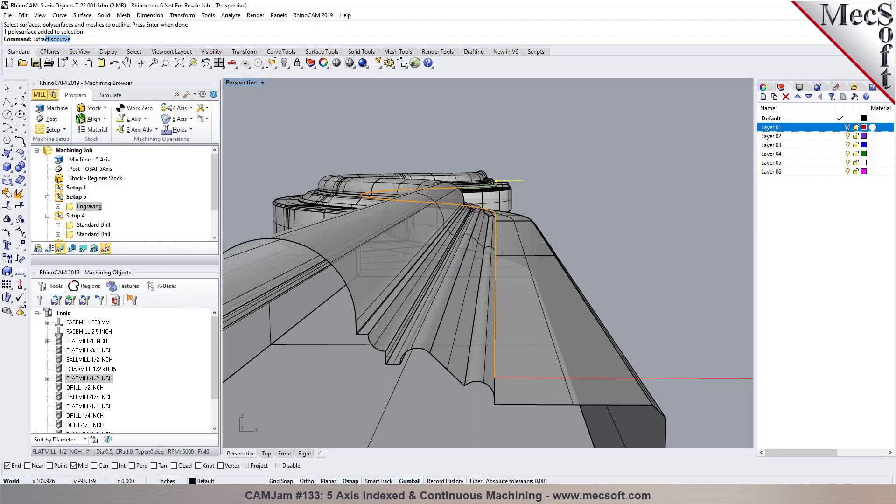
key("Return")
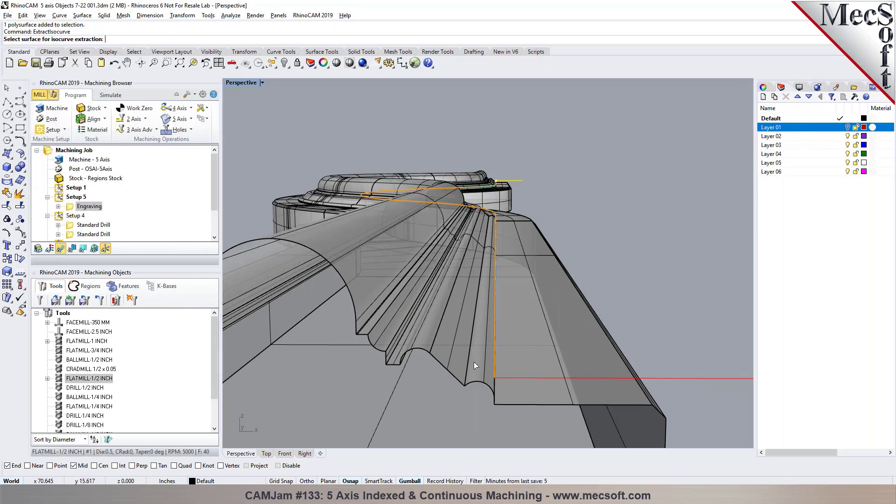
Extract an isocurve running along the S-shaped channel's surface
left_click(453, 359)
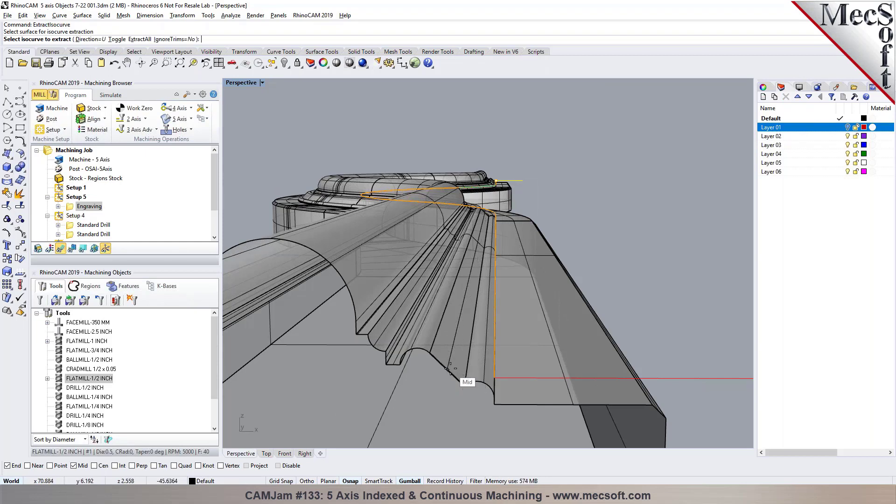
left_click(450, 369)
scroll(456, 364, "down", 3)
scroll(479, 302, "up", 5)
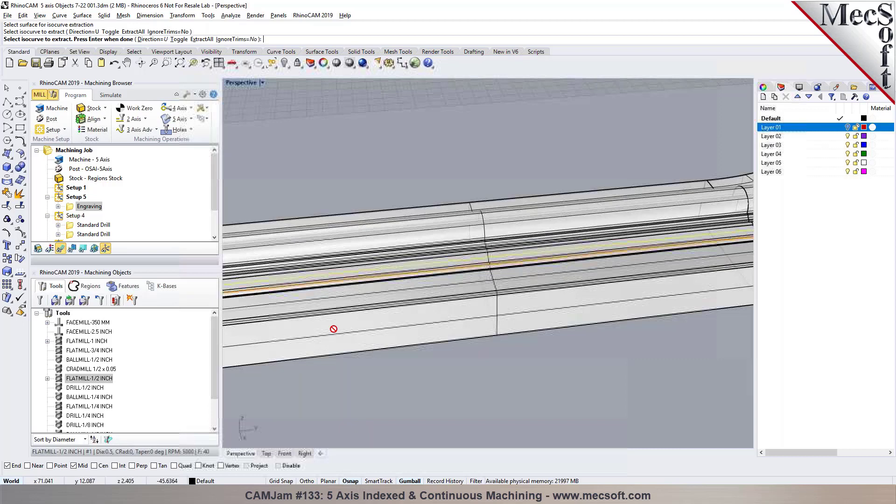
scroll(332, 271, "down", 3)
scroll(372, 242, "up", 3)
scroll(350, 254, "down", 1)
right_click_drag(350, 254, 477, 267)
scroll(477, 266, "up", 2)
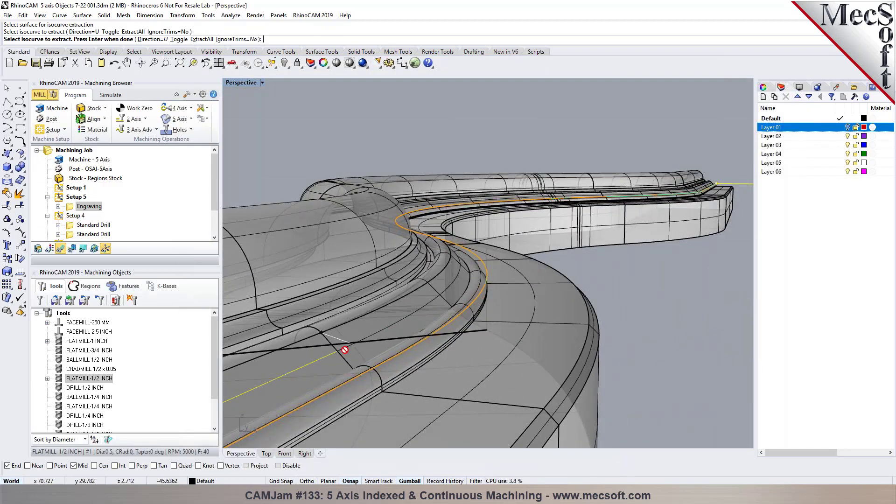
scroll(369, 339, "up", 3)
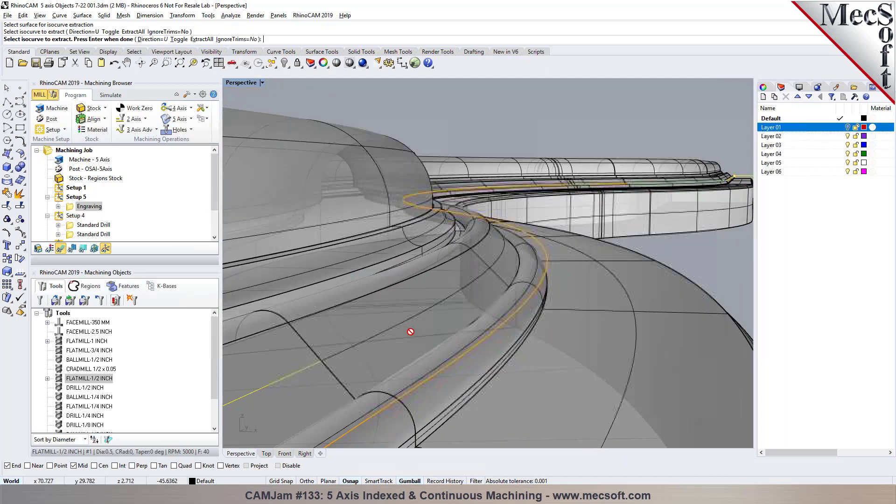
scroll(406, 332, "down", 1)
left_click(403, 332)
key("Return")
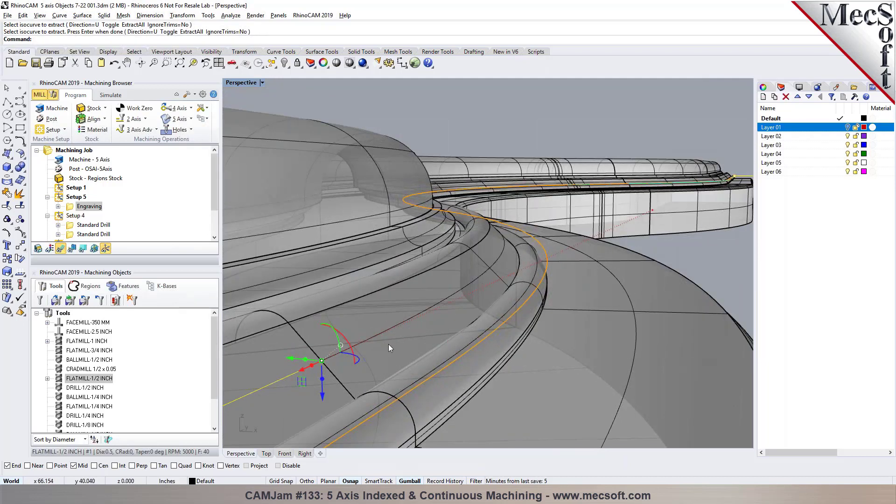
key("Escape")
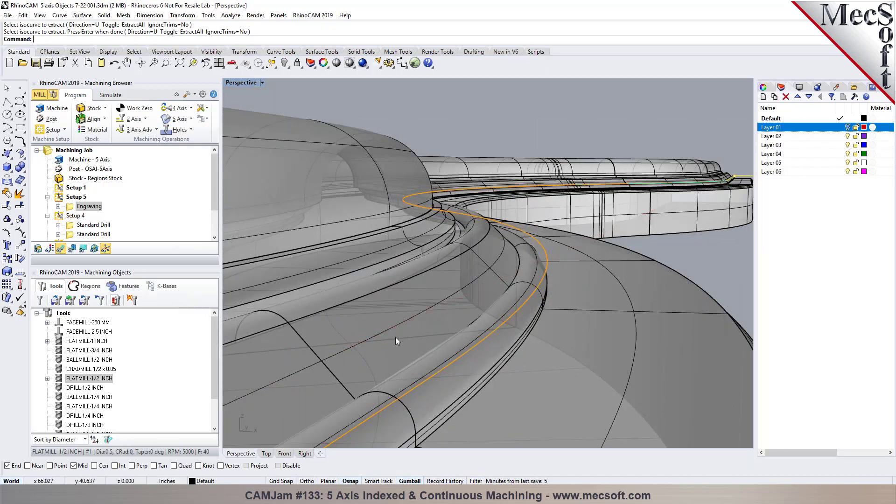
Try a second isocurve on another channel surface, then cancel and clear the selection
key("Return")
left_click(392, 340)
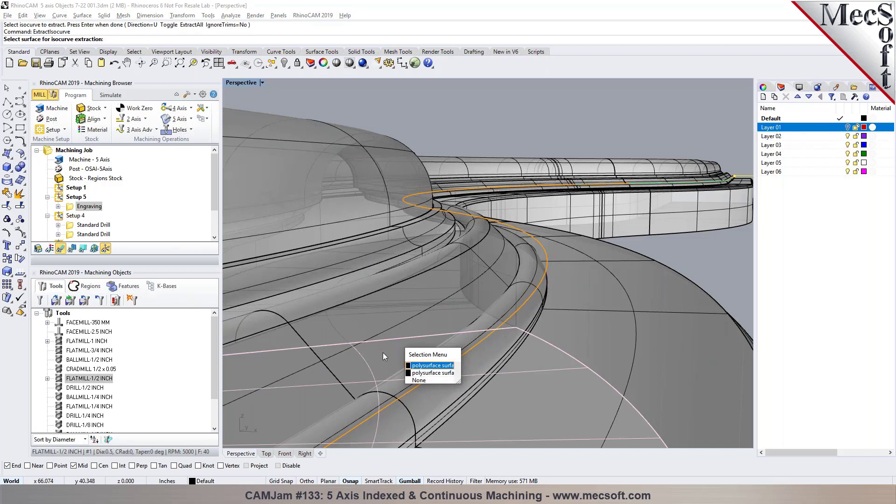
left_click(420, 382)
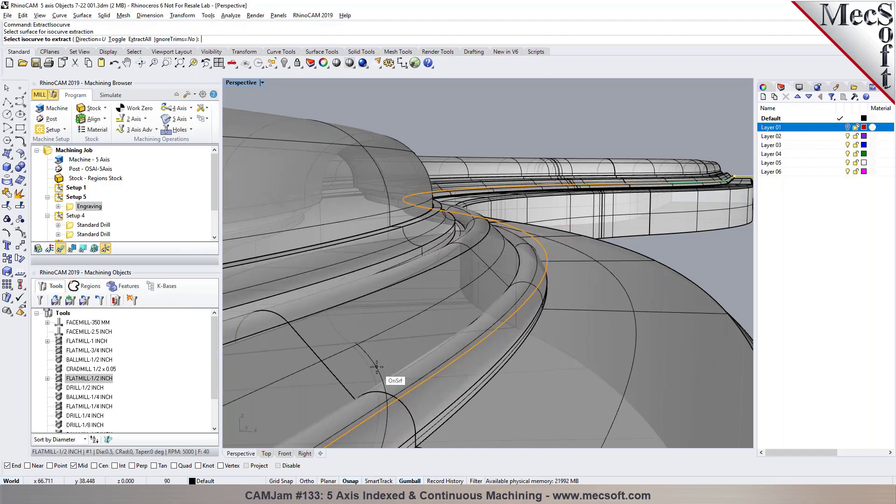
right_click_drag(377, 367, 402, 346)
key("Escape")
left_click(435, 345)
key("Escape")
scroll(431, 335, "down", 5)
Hide the engraving toolpath and explode the part's polysurface into separate surfaces
scroll(416, 333, "up", 5)
scroll(436, 325, "down", 5)
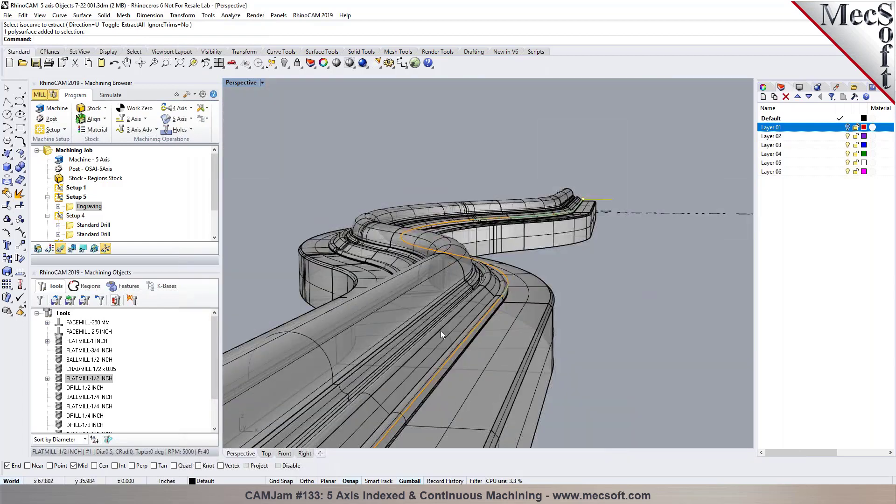
scroll(441, 334, "up", 1)
left_click(59, 152)
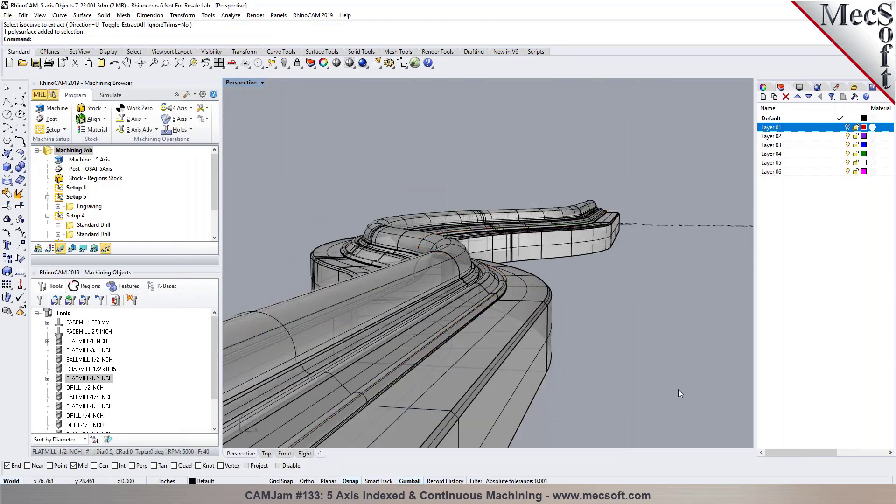
left_click(531, 362)
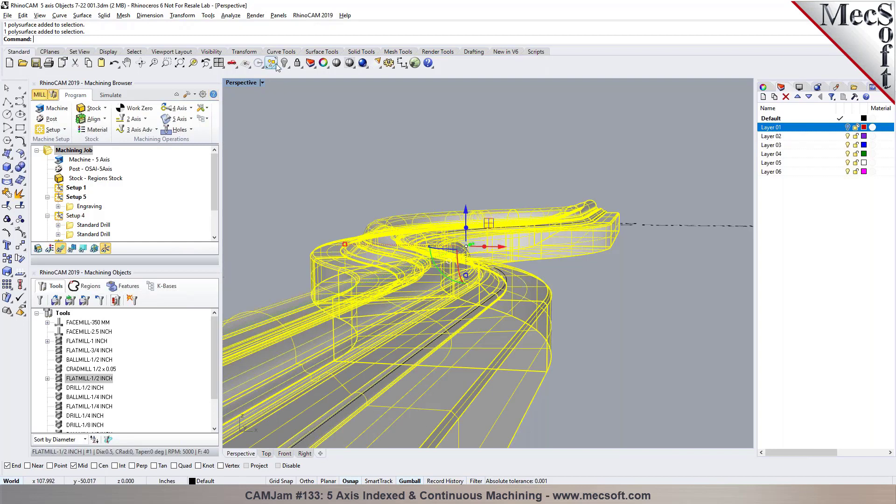
left_click(21, 193)
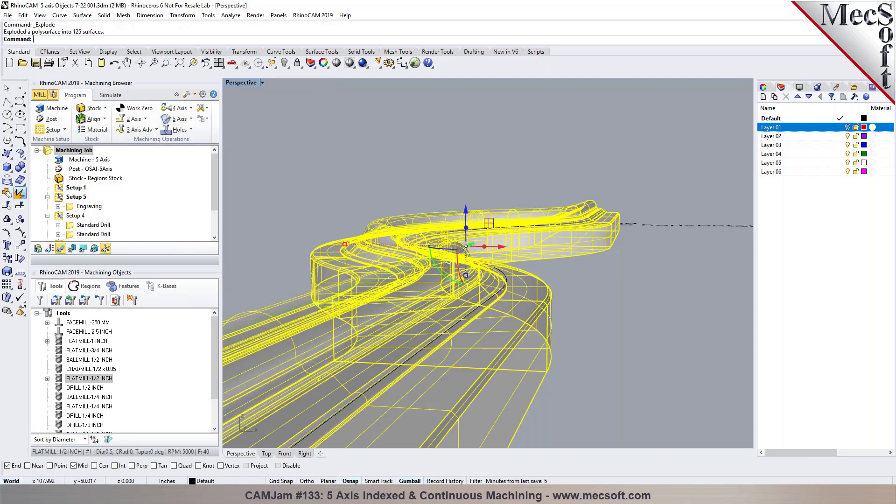
Select individual channel surfaces, including the floor, adjusting the selection as needed
left_click(338, 389)
left_click(366, 424)
right_click_drag(366, 424, 489, 273)
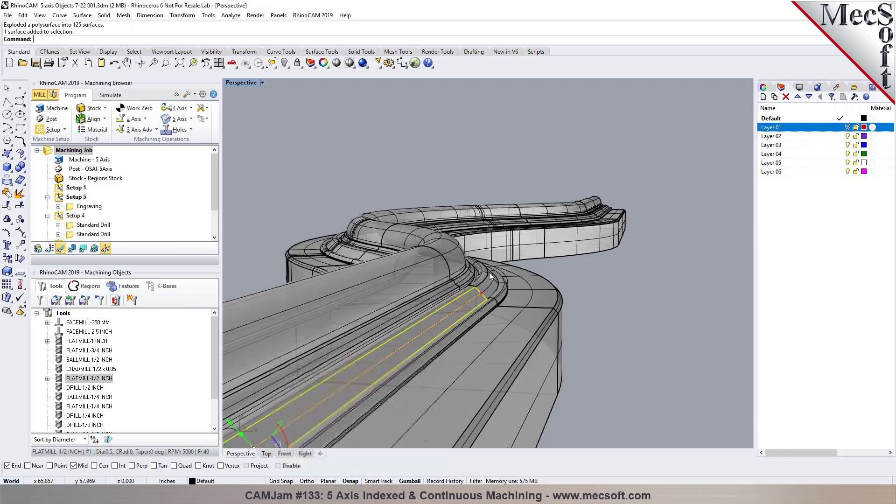
scroll(489, 304, "up", 5)
right_click_drag(488, 303, 277, 259)
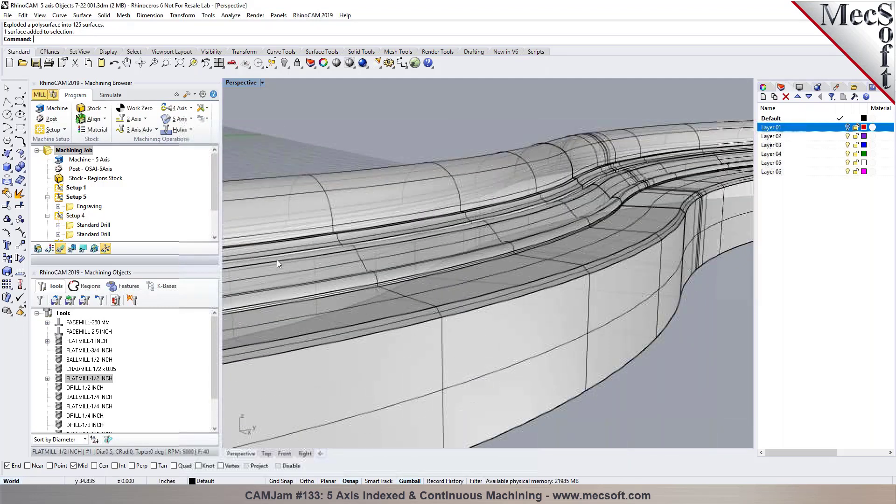
left_click(301, 276)
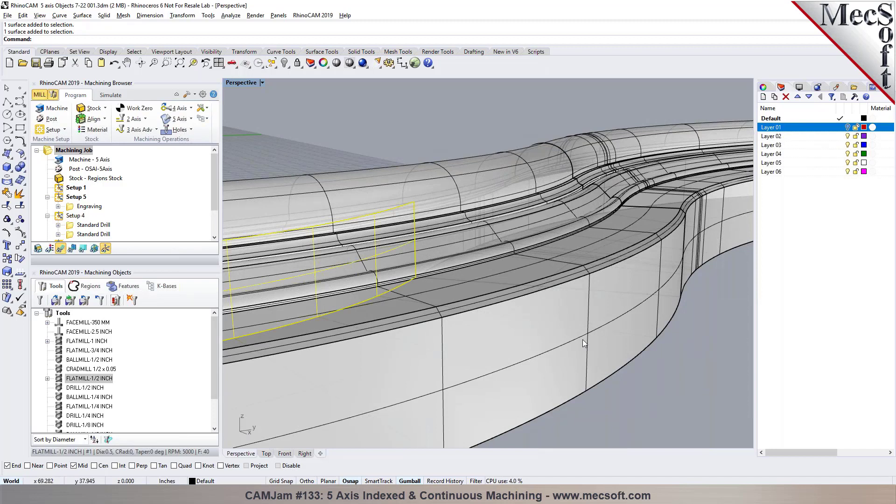
right_click_drag(583, 340, 561, 397)
scroll(564, 407, "up", 2)
left_click(564, 408)
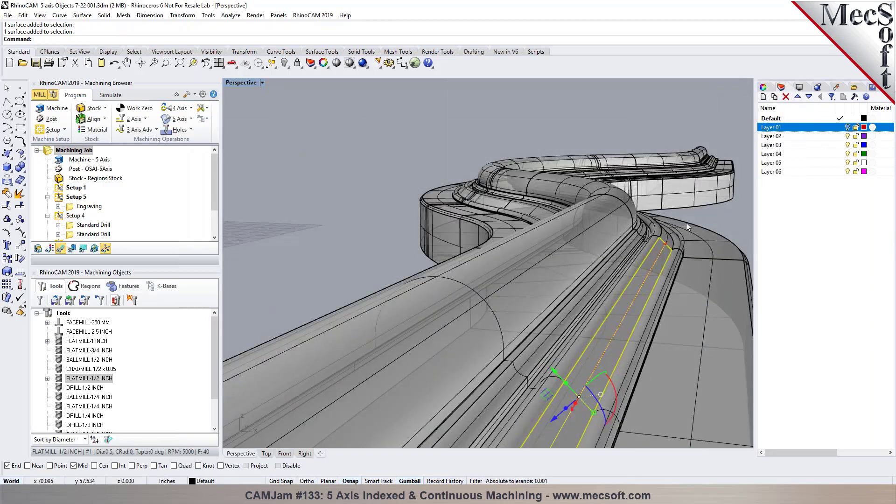
right_click_drag(687, 222, 556, 275)
scroll(688, 209, "up", 5)
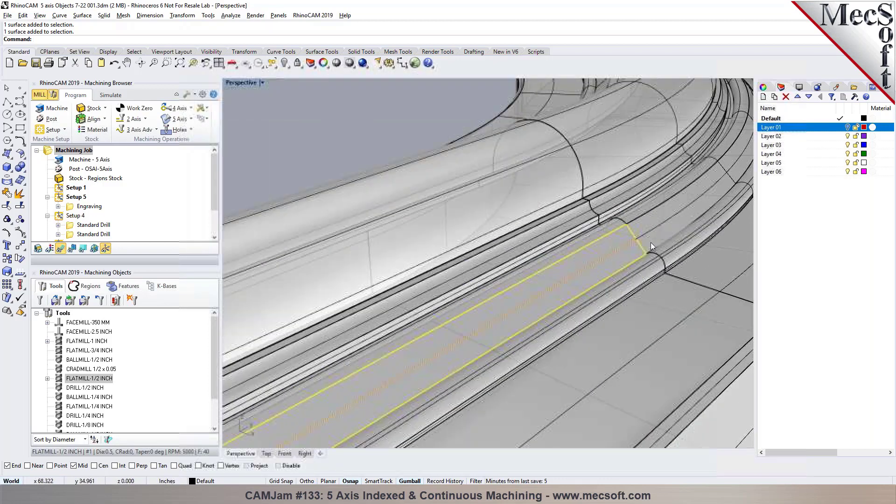
left_click(661, 240, "ctrl")
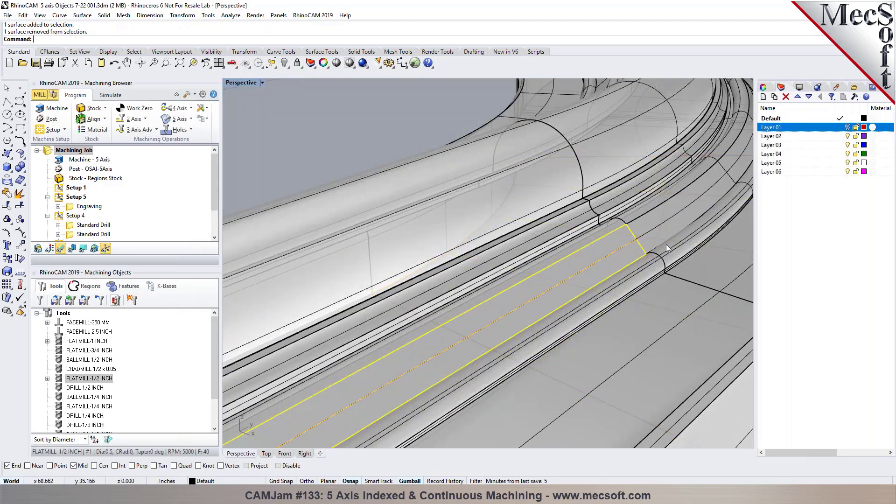
Add the narrow strip surfaces along the groove to the selection
right_click_drag(666, 245, 467, 292)
scroll(514, 280, "down", 4)
scroll(575, 264, "up", 8)
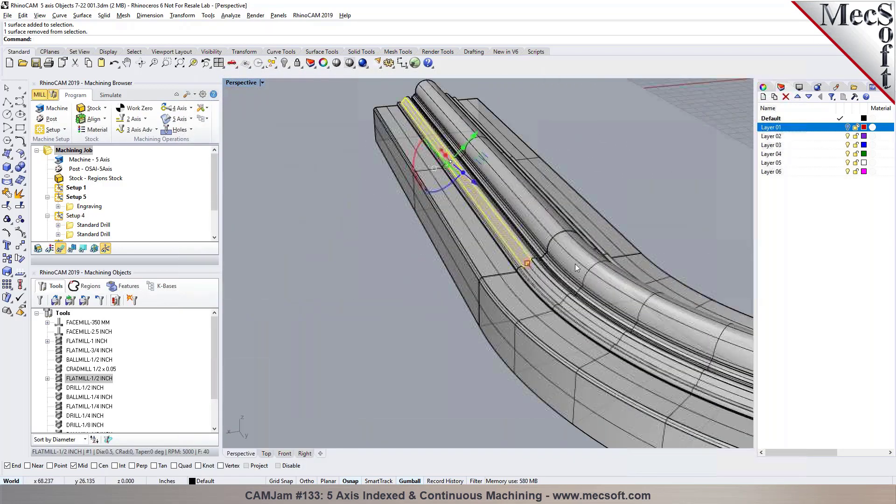
left_click(517, 265, "shift")
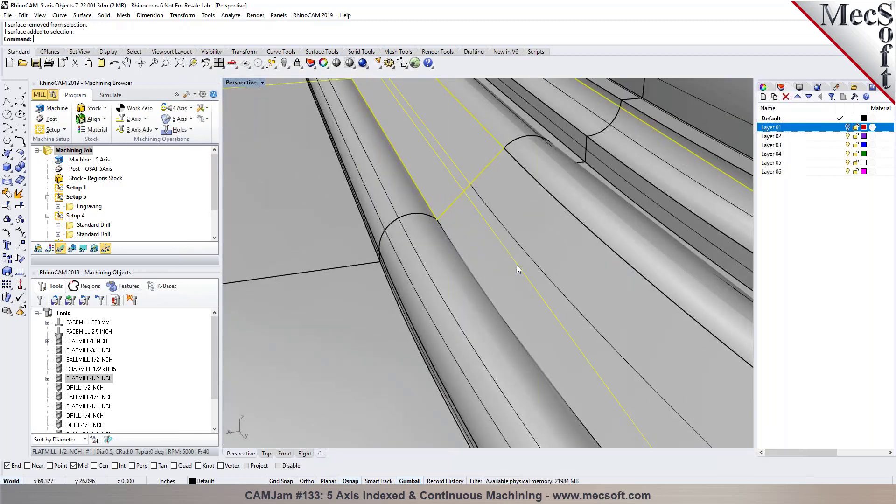
left_click(517, 267, "ctrl")
right_click_drag(581, 247, 518, 245)
left_click(518, 246, "shift")
scroll(478, 119, "down", 5)
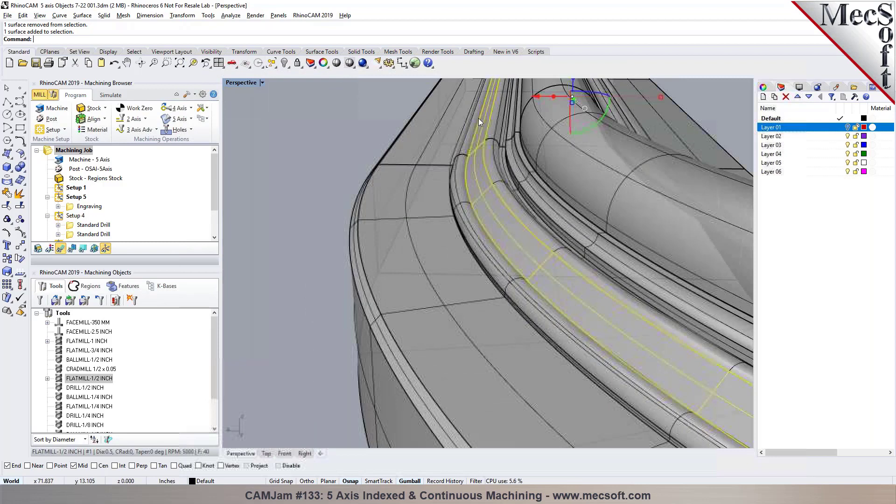
right_click_drag(478, 119, 481, 234)
scroll(655, 307, "down", 2)
left_click(657, 296, "shift")
Orbit around the part to check the selected strips and the engraved text
scroll(481, 234, "down", 2)
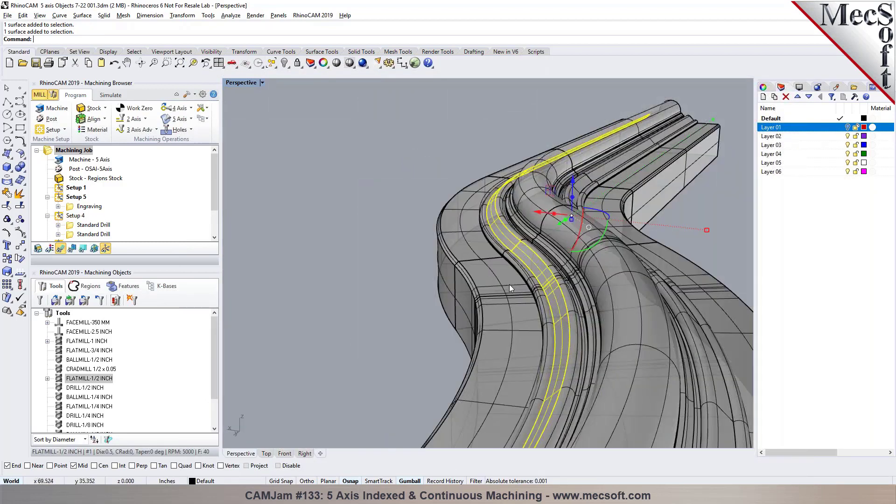
right_click_drag(509, 284, 589, 275)
scroll(525, 343, "up", 8)
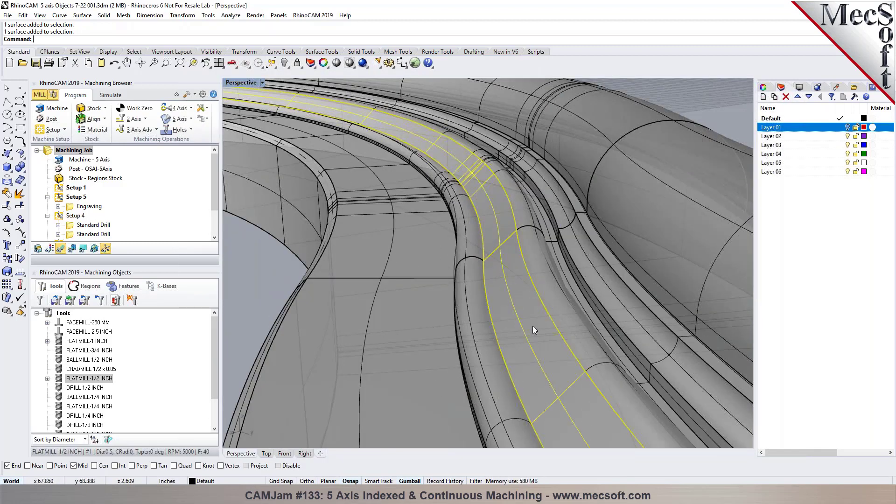
scroll(533, 329, "down", 4)
right_click_drag(432, 140, 486, 244)
scroll(486, 239, "up", 6)
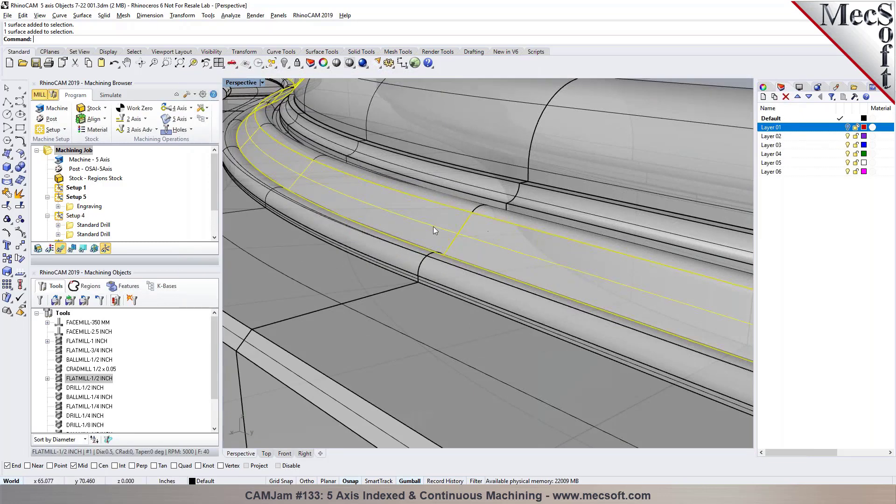
scroll(433, 226, "down", 4)
right_click_drag(408, 226, 517, 265)
scroll(568, 282, "up", 3)
scroll(568, 282, "down", 5)
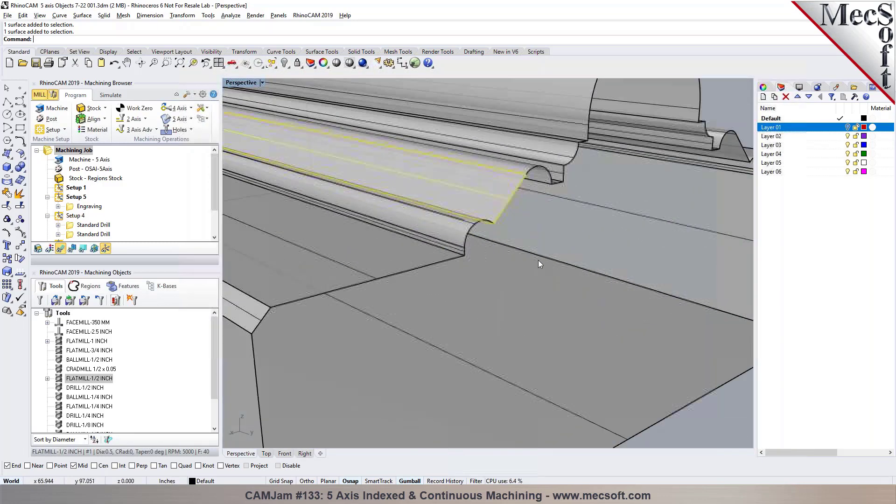
right_click_drag(397, 258, 508, 307)
scroll(651, 248, "down", 5)
Invert the selection and hide everything except the strip
scroll(508, 307, "up", 2)
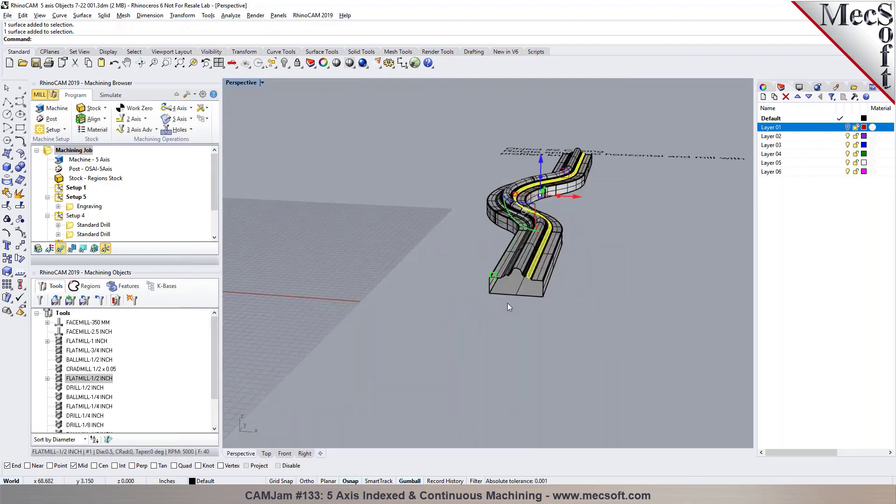
type("Invert")
key("Return")
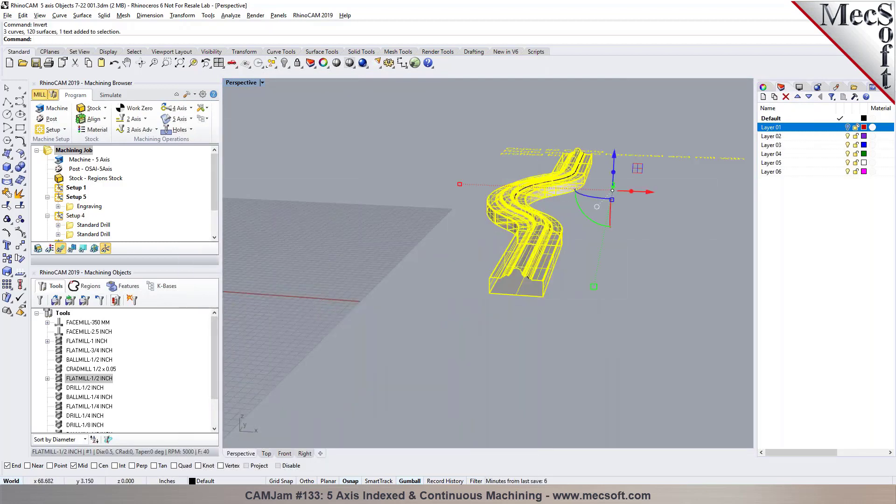
key("ctrl+h")
right_click_drag(528, 298, 553, 299)
scroll(513, 299, "up", 5)
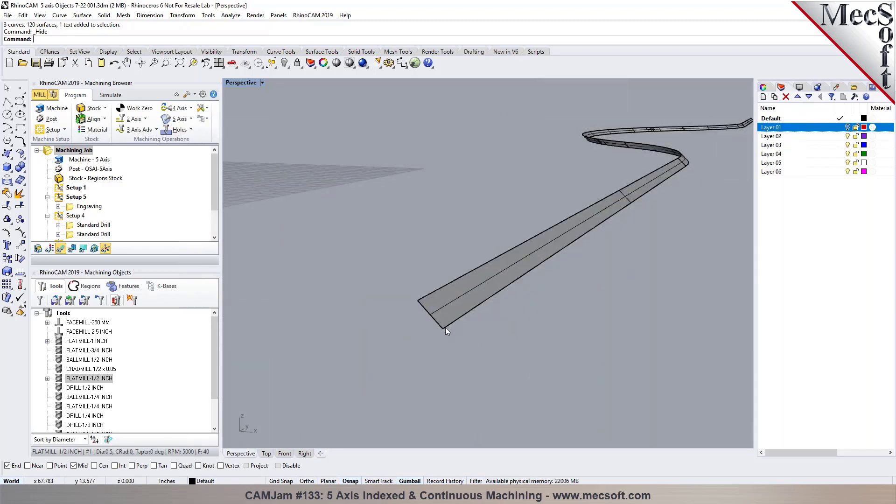
scroll(444, 281, "down", 2)
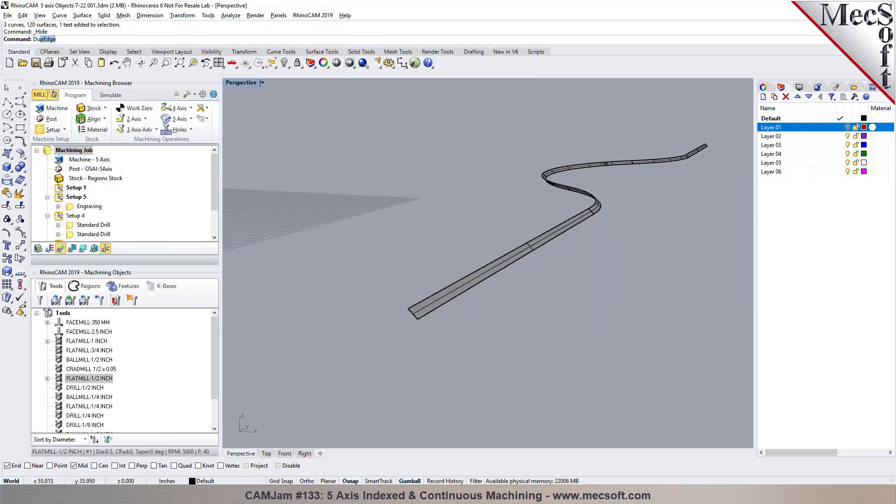
Duplicate the strip's five edge segments with DupEdge and join them into one curve
type("pEdge")
key("Return")
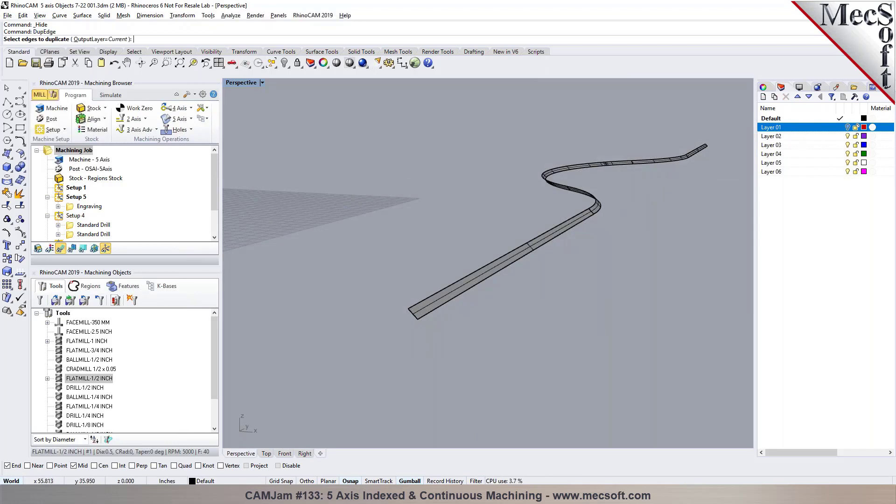
left_click(542, 254)
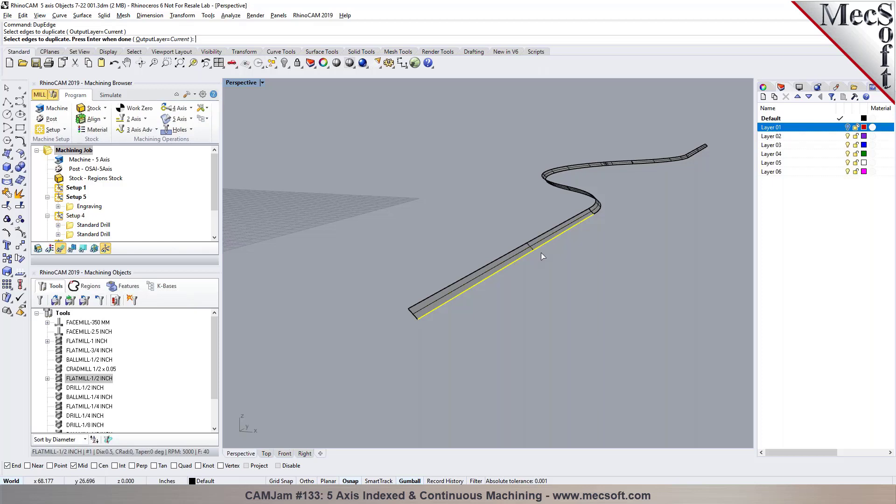
left_click(597, 211)
right_click_drag(598, 213, 705, 198)
left_click(640, 191)
scroll(704, 198, "up", 3)
left_click(690, 181)
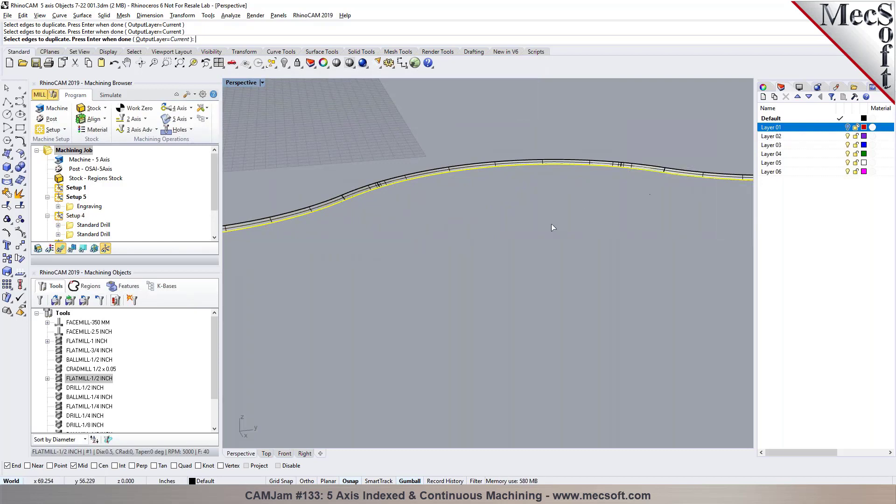
right_click_drag(551, 223, 623, 184)
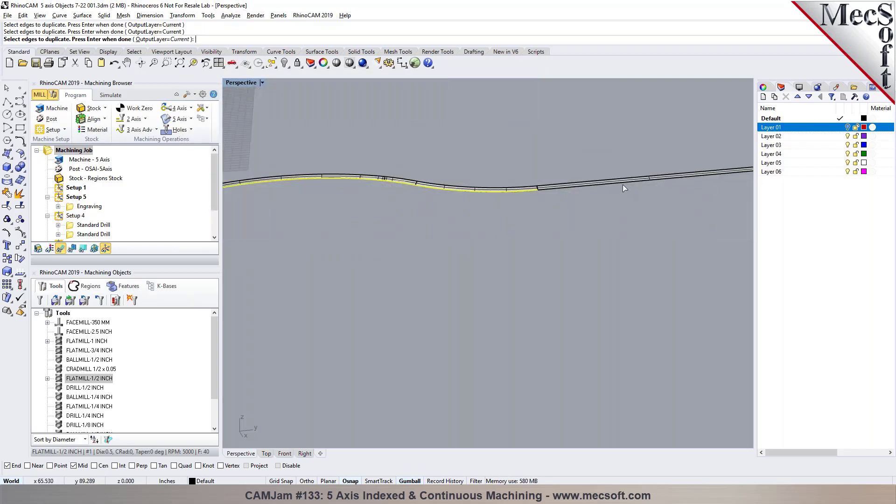
left_click(623, 184)
key("Return")
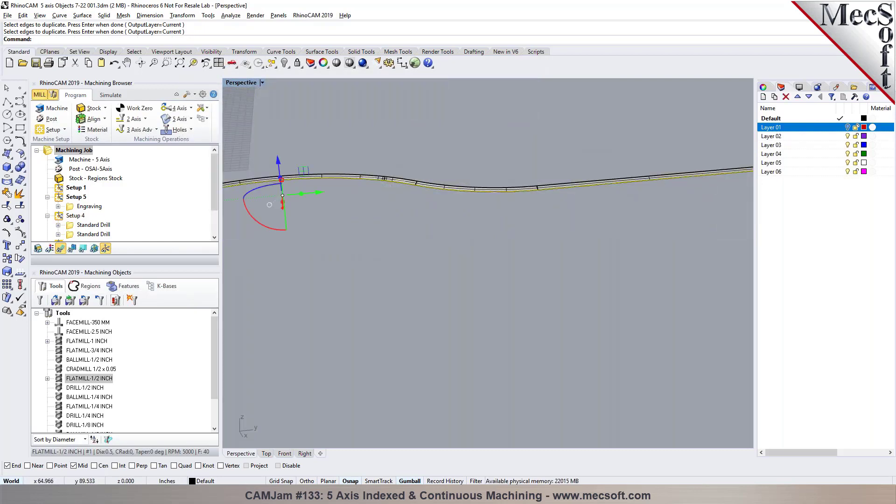
key("ctrl+j")
right_click_drag(677, 191, 306, 242)
Add a 5 Axis Curve Projection operation to Setup 1
left_click(542, 292)
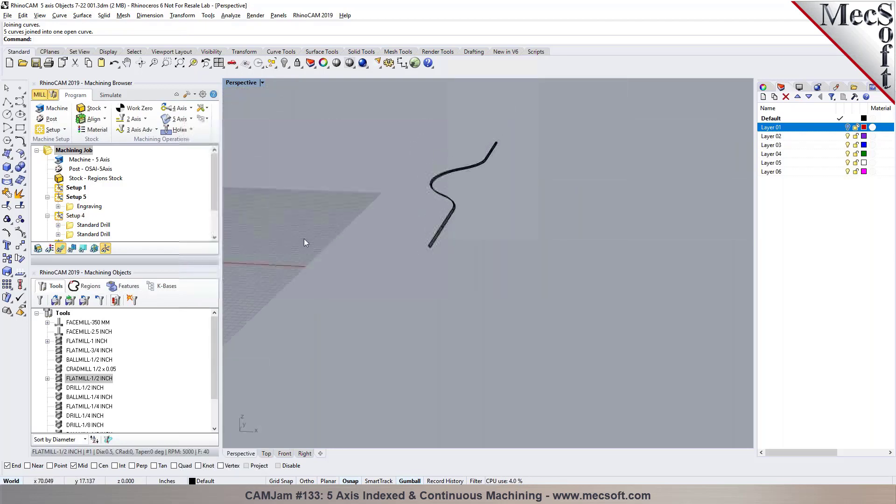
left_click(74, 187)
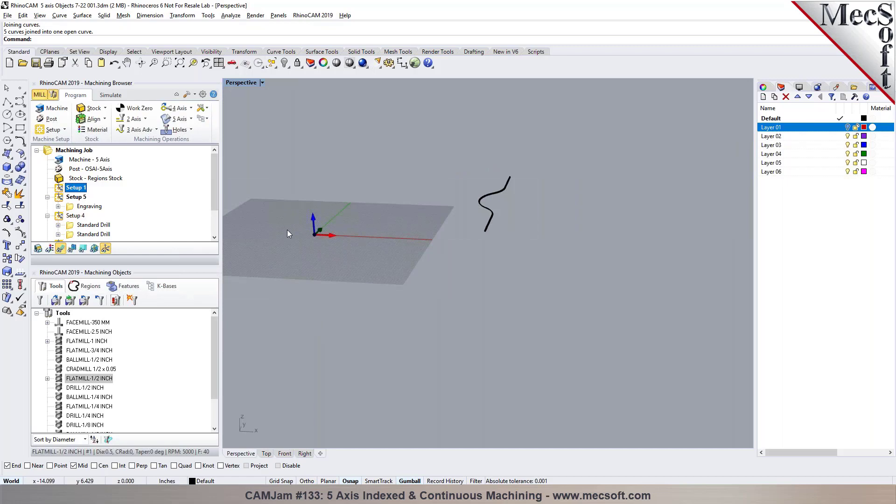
right_click_drag(426, 228, 535, 231)
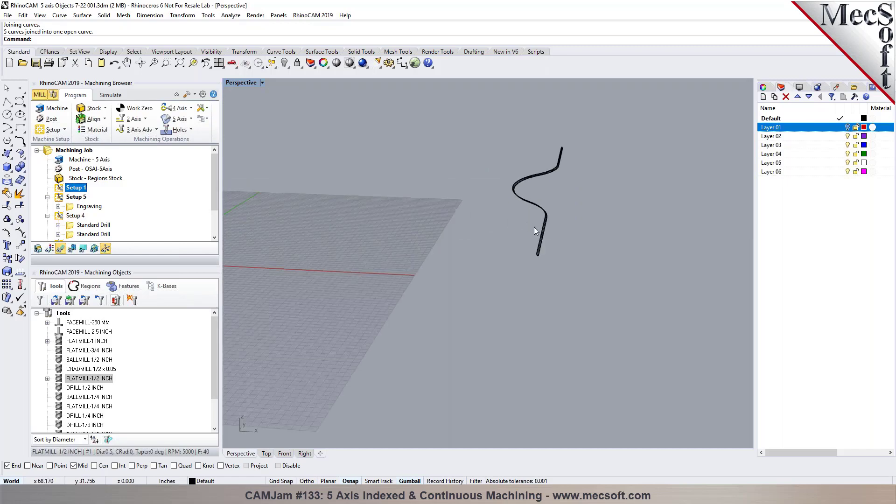
left_click(177, 118)
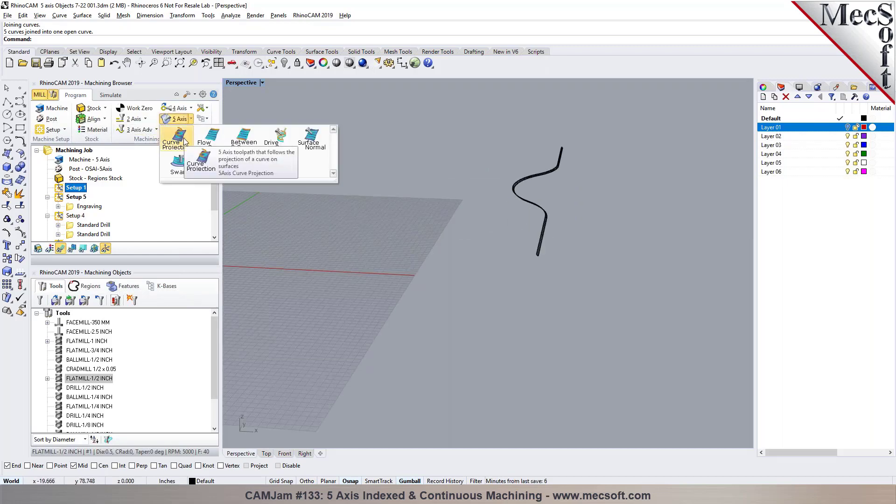
left_click(180, 139)
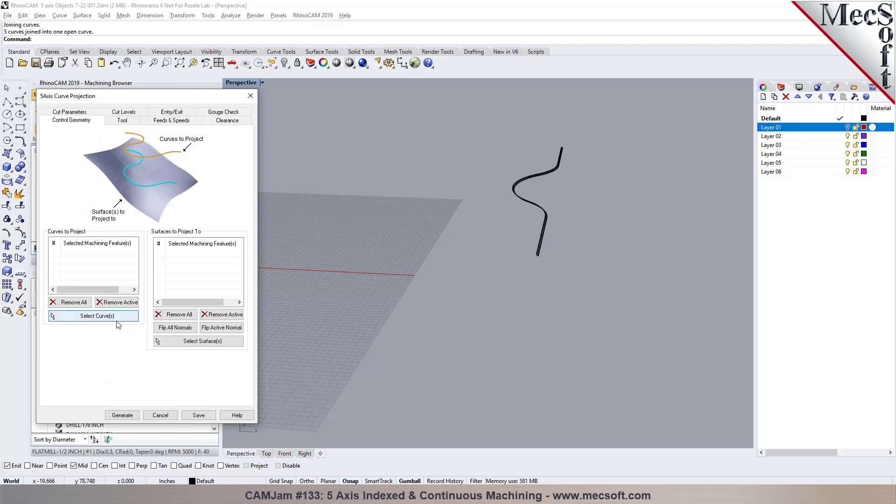
Set the joined edge curve as the curve to project
left_click(116, 321)
scroll(545, 257, "up", 5)
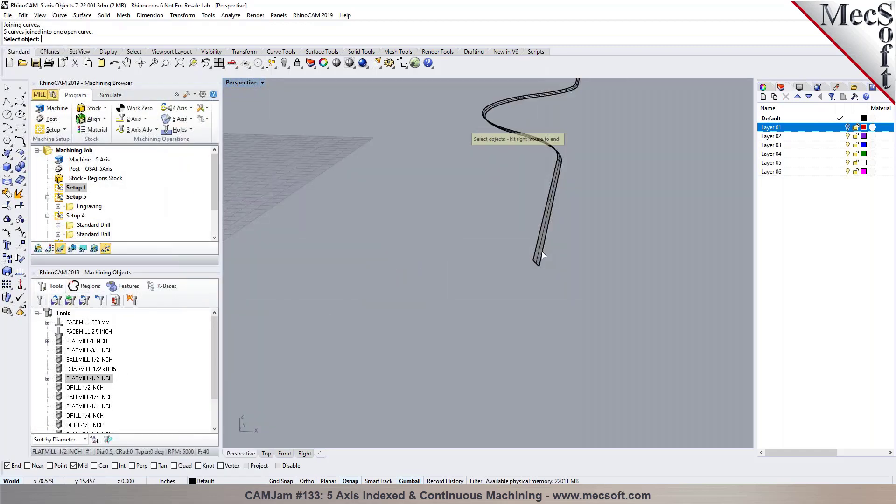
left_click(546, 260)
left_click(567, 281)
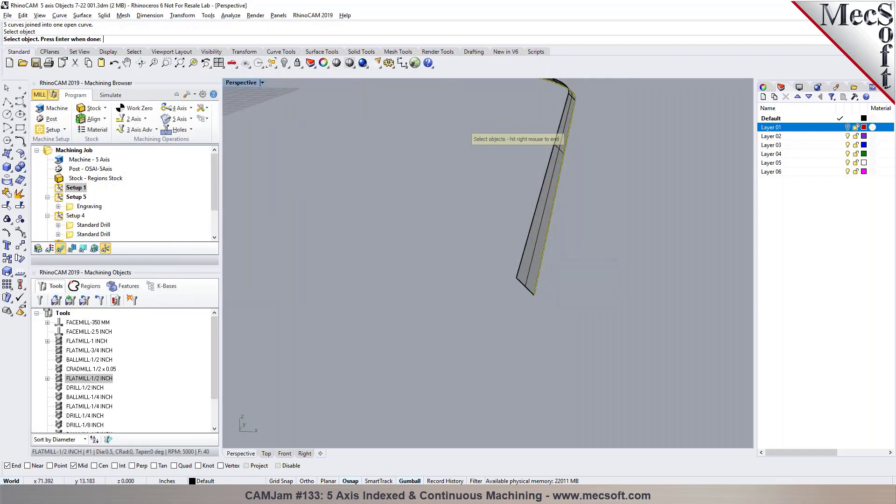
right_click(567, 285)
Pick the strip surfaces as the projection surfaces
left_click(189, 344)
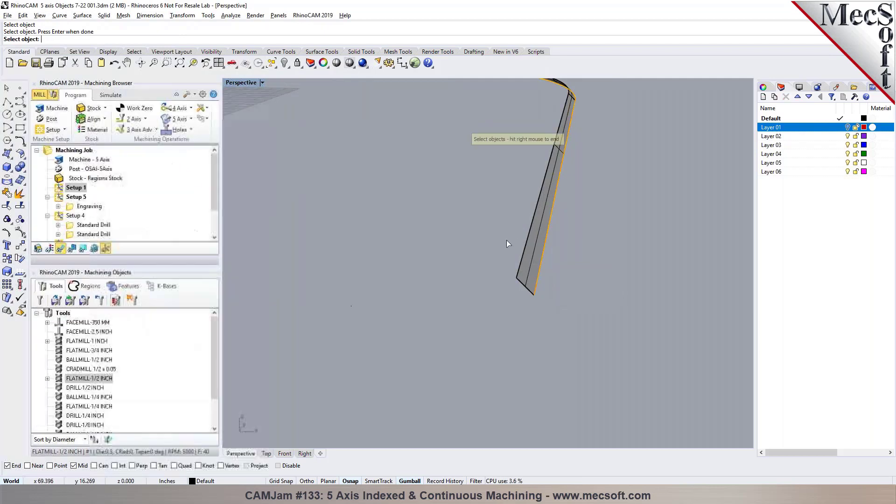
left_click(533, 244)
scroll(496, 281, "down", 3)
right_click_drag(568, 94, 483, 232)
left_click(483, 232)
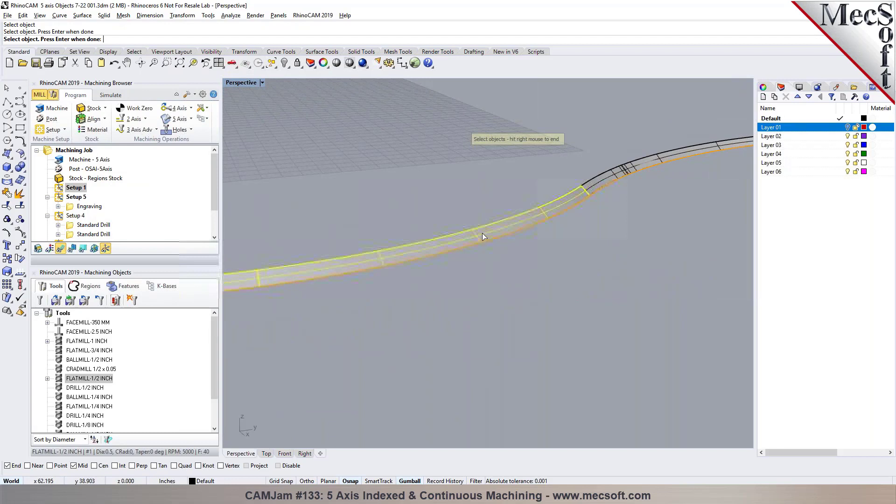
mouse_move(573, 165)
right_mouse_down()
mouse_move(550, 167)
mouse_move(680, 150)
mouse_move(618, 184)
mouse_move(497, 173)
mouse_move(745, 146)
mouse_move(658, 210)
mouse_move(632, 163)
mouse_move(620, 186)
right_mouse_up()
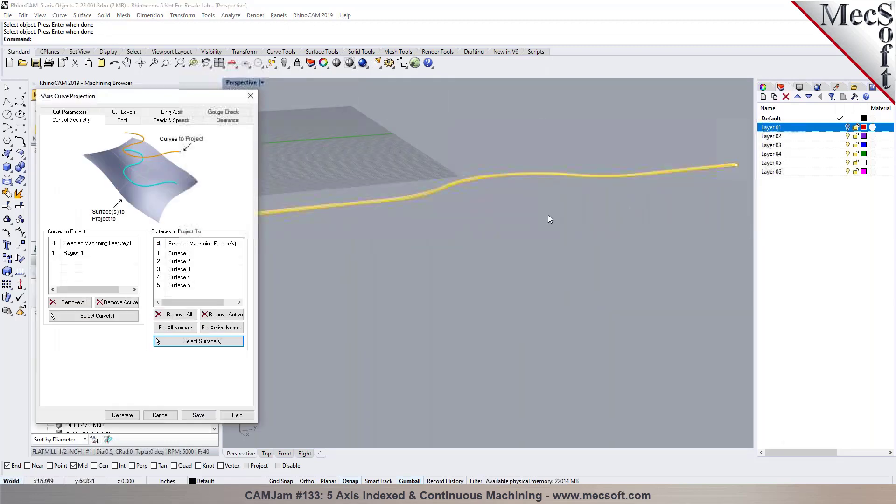
Highlight Surfaces 1–5 in the list to verify each projection surface on the part
right_click_drag(548, 219, 363, 243)
left_click(203, 255)
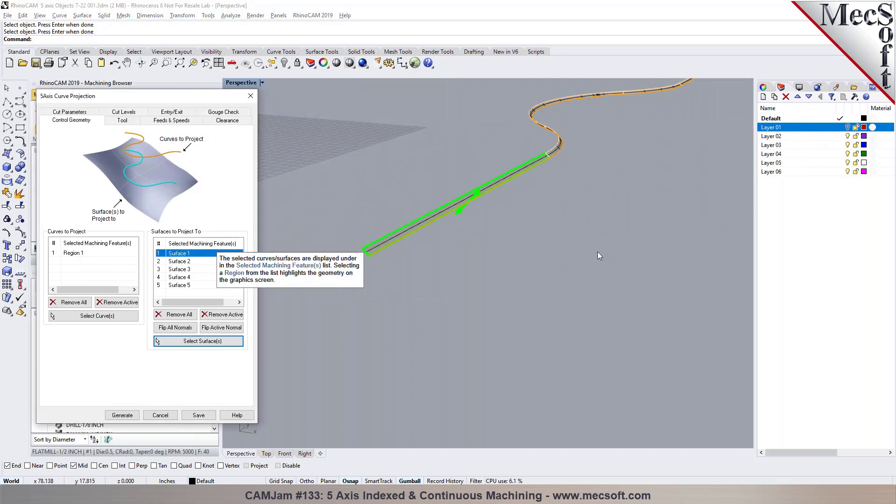
right_click_drag(597, 255, 640, 236)
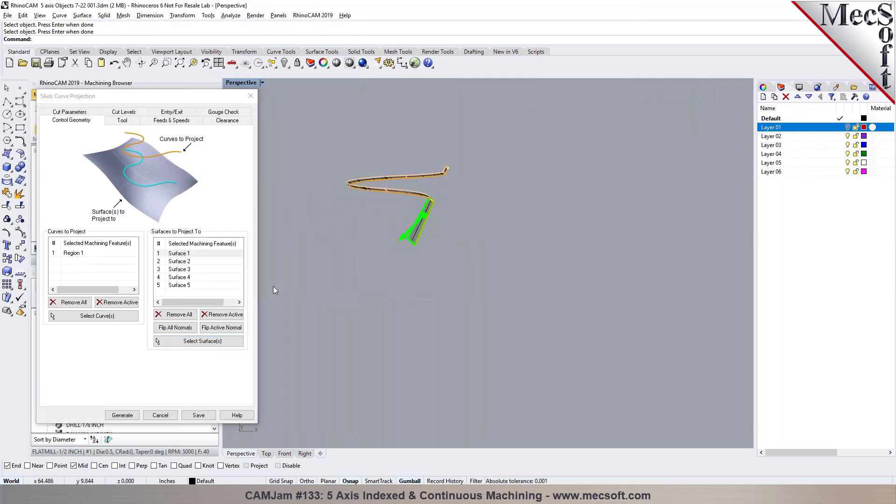
left_click(193, 262)
left_click(182, 270)
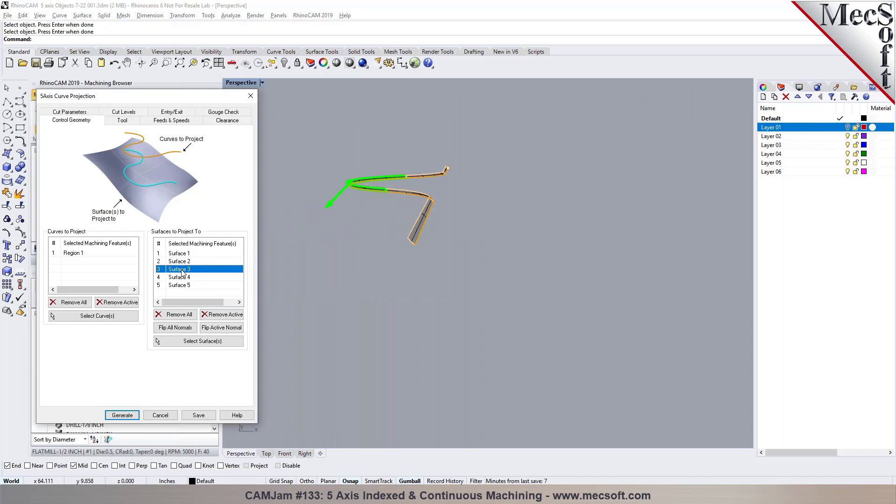
left_click(182, 278)
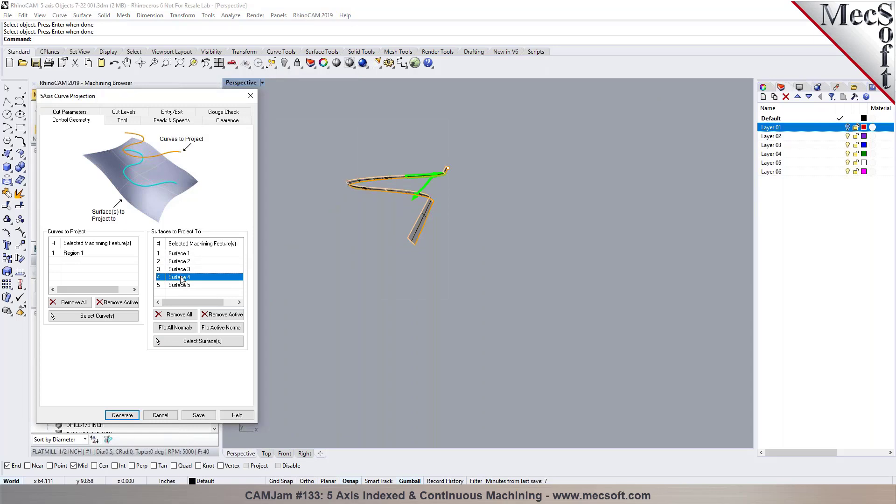
left_click(183, 286)
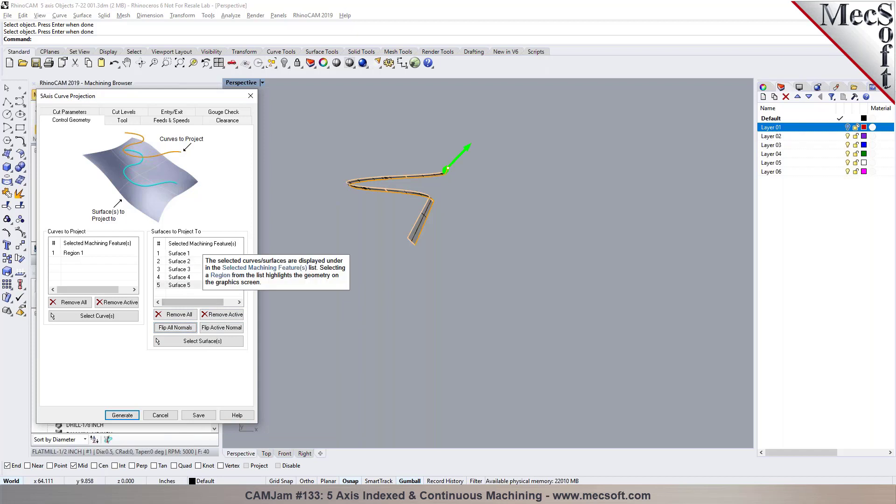
left_click(183, 254)
left_click(186, 262)
left_click(187, 270)
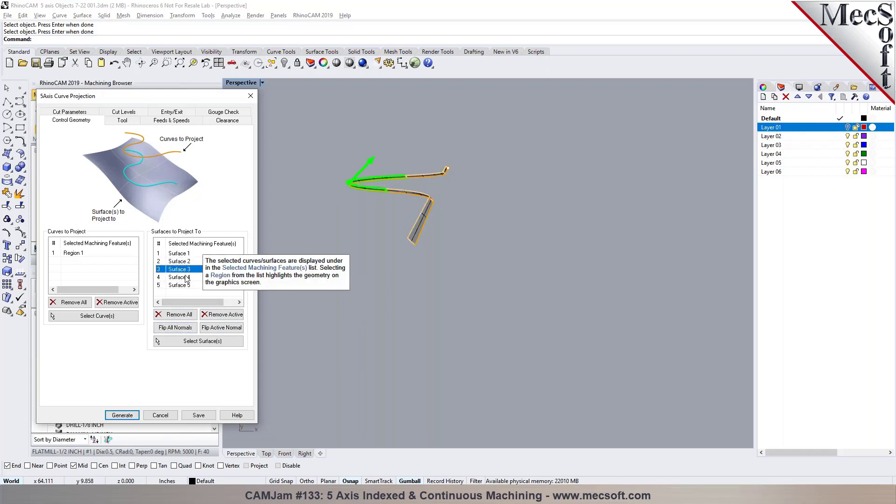
left_click(188, 277)
left_click(188, 286)
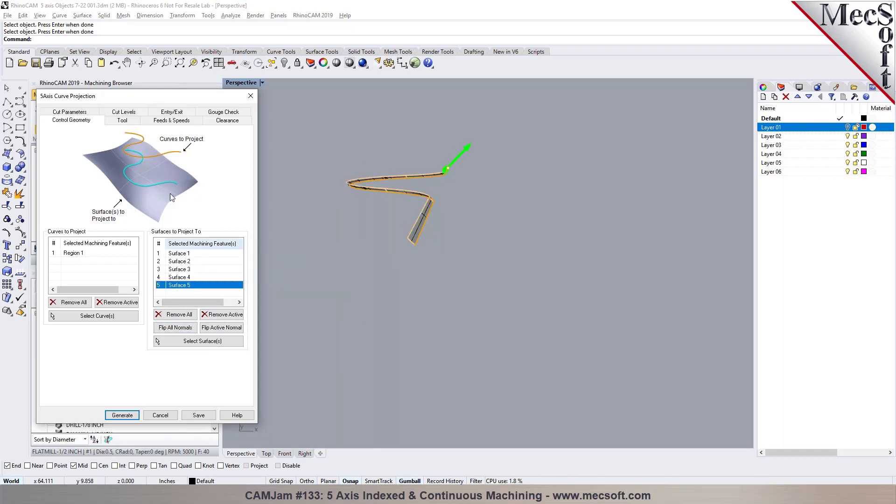
Review the Tool, Feeds & Speeds and Clearance settings, then generate the toolpath
left_click(121, 122)
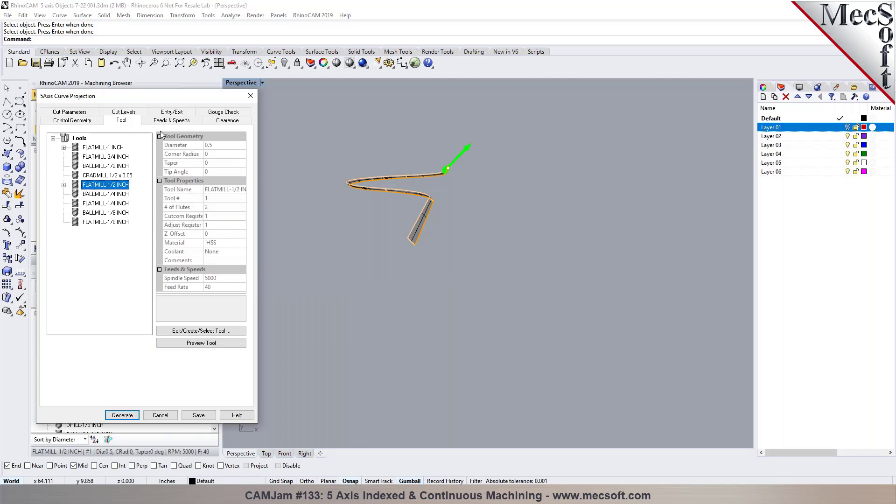
left_click(170, 122)
left_click(216, 123)
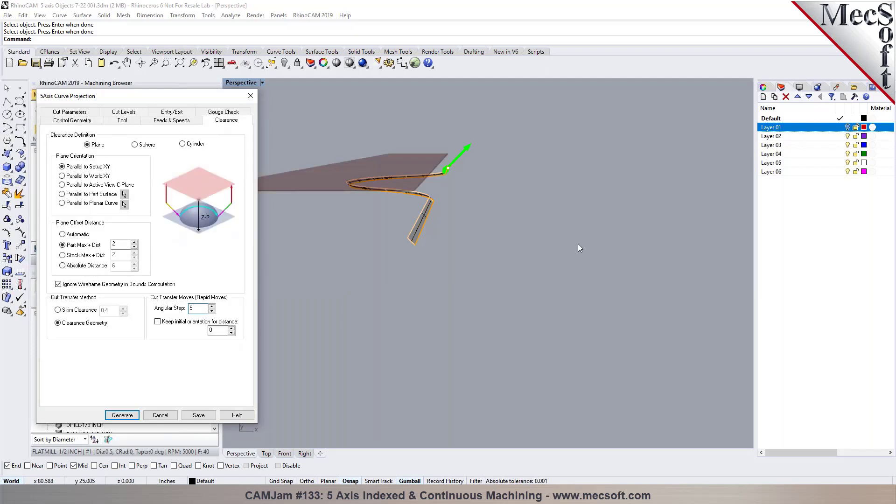
right_click_drag(578, 244, 562, 262)
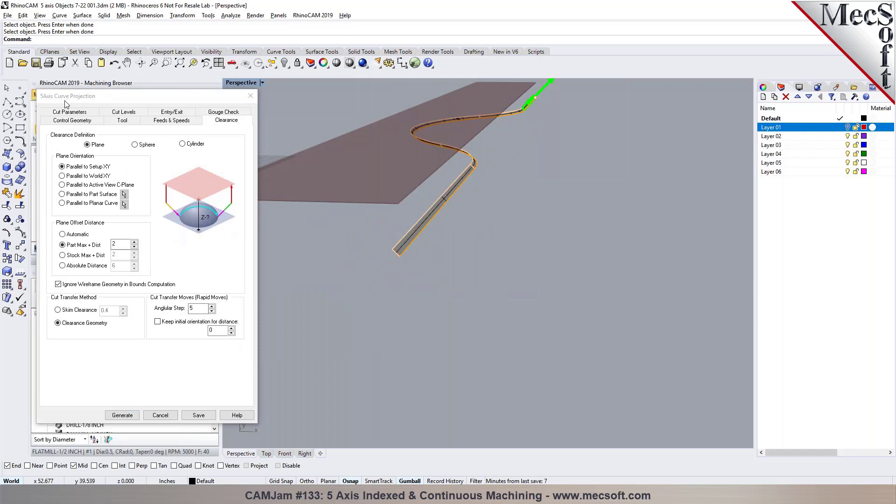
left_click(70, 113)
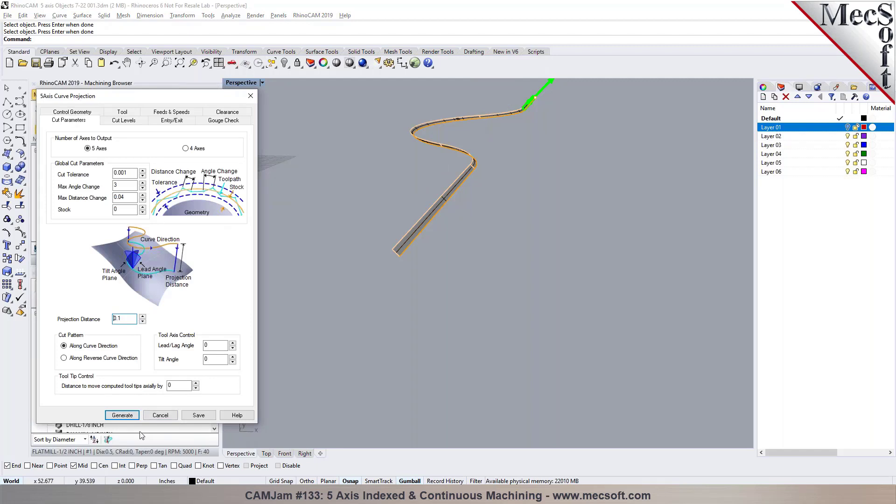
left_click(123, 416)
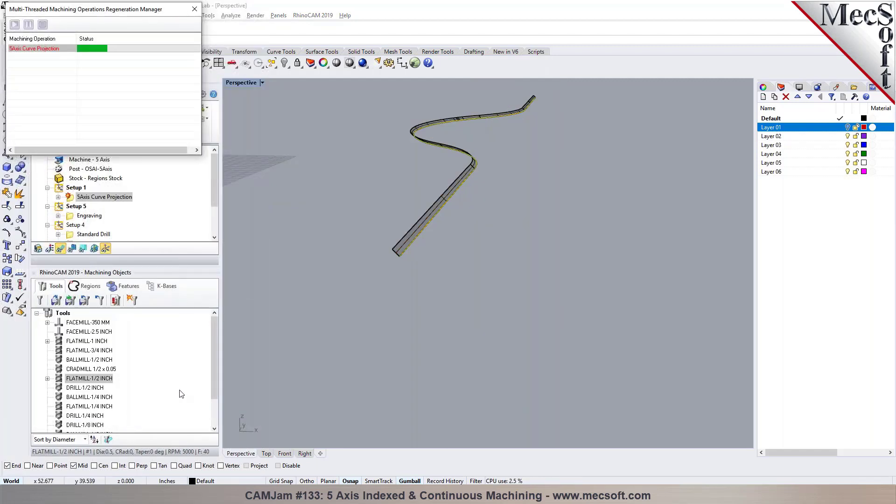
Simulate the curve projection toolpath with the stock display toggled
right_click_drag(391, 295, 420, 140)
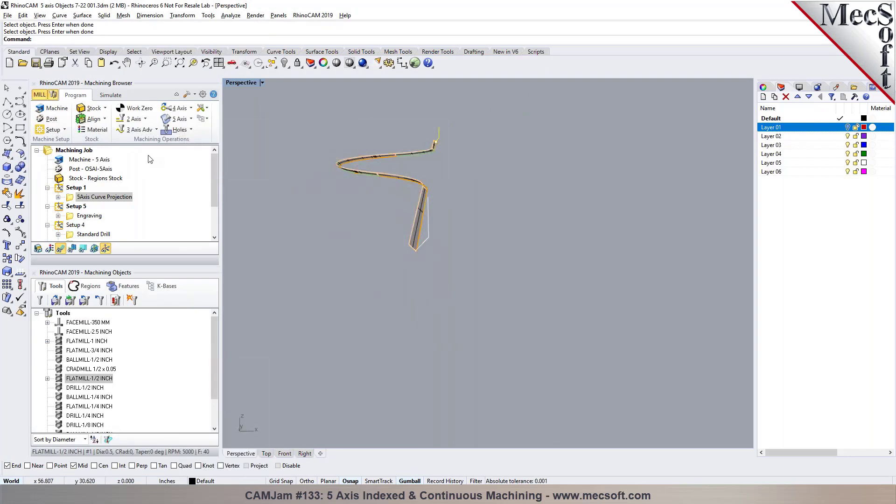
left_click(110, 95)
left_click(38, 248)
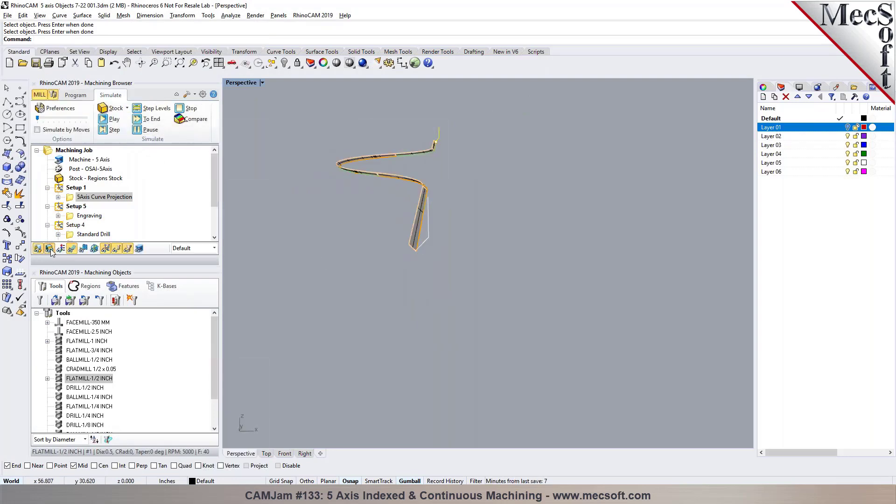
left_click(104, 119)
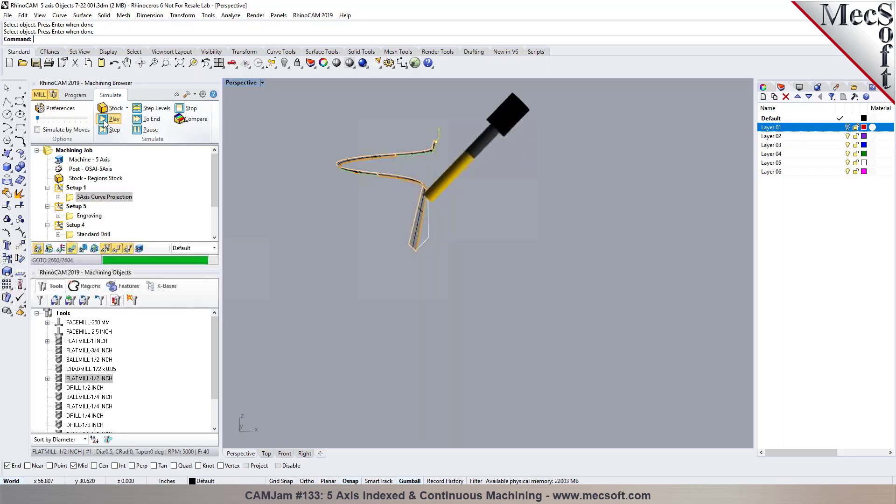
right_click_drag(463, 239, 418, 229)
scroll(335, 203, "down", 3)
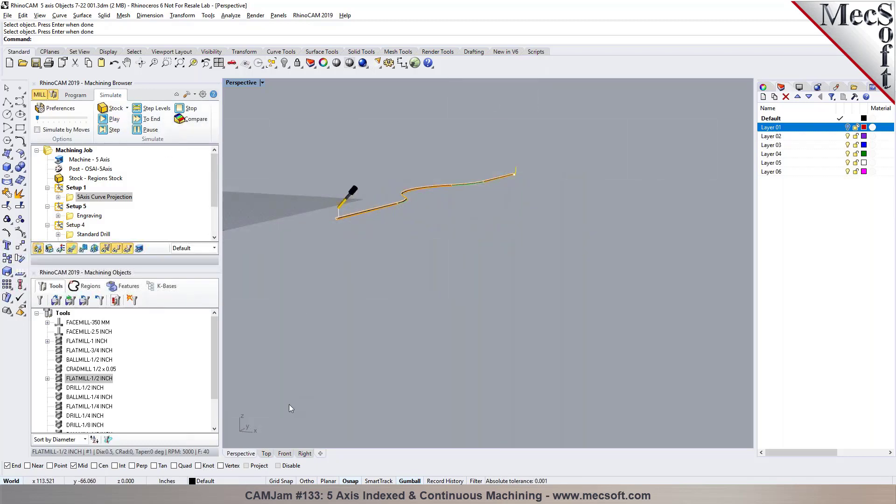
Replay the simulation in the Top view, then return to Perspective
left_click(266, 454)
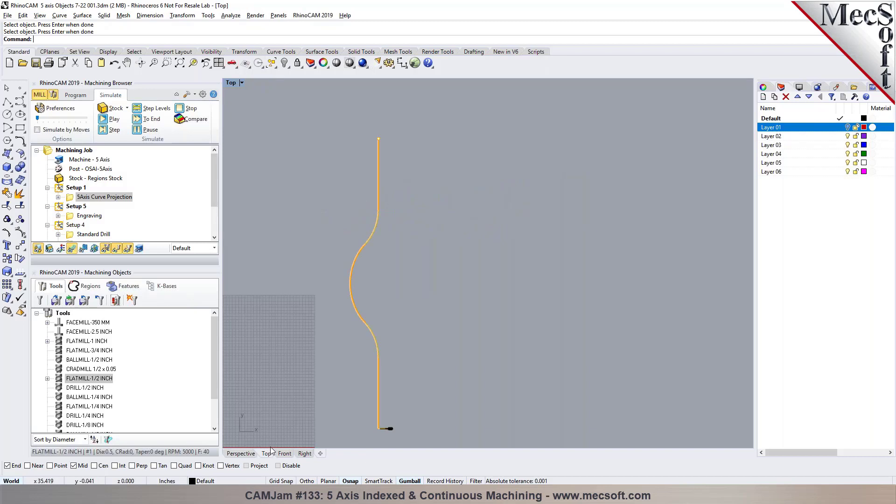
left_click(108, 119)
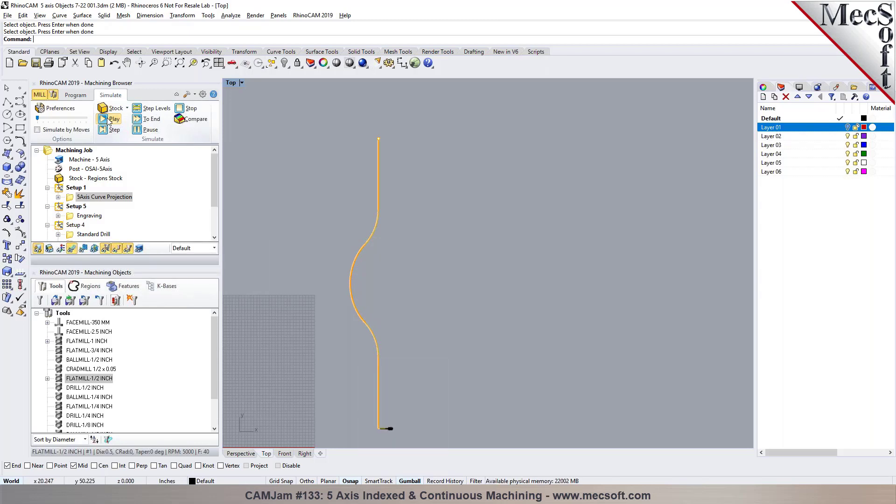
left_click(241, 454)
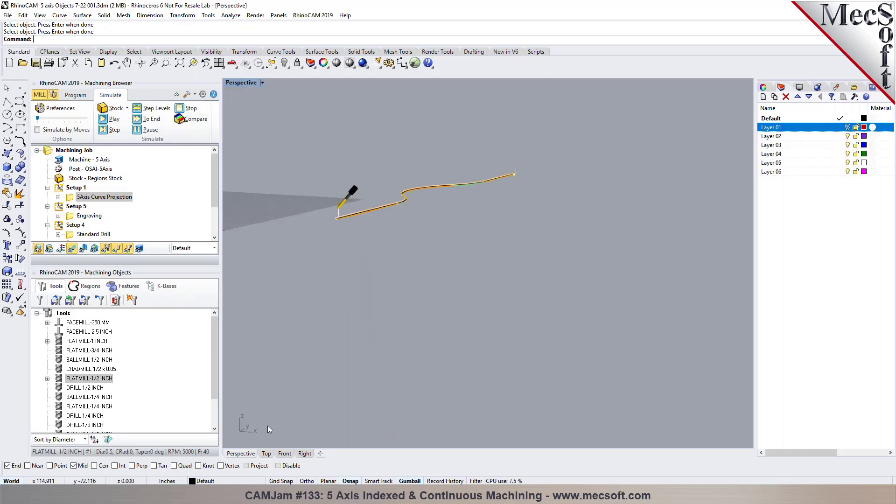
scroll(358, 178, "up", 2)
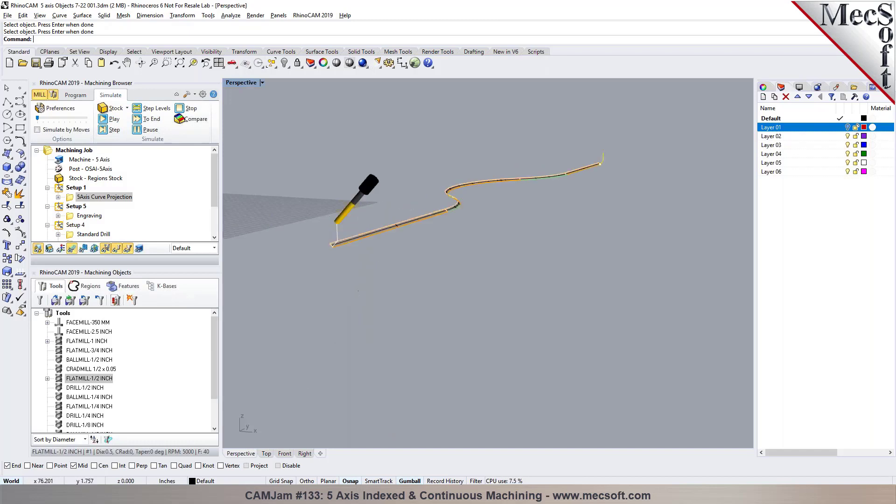
right_click_drag(358, 291, 383, 285)
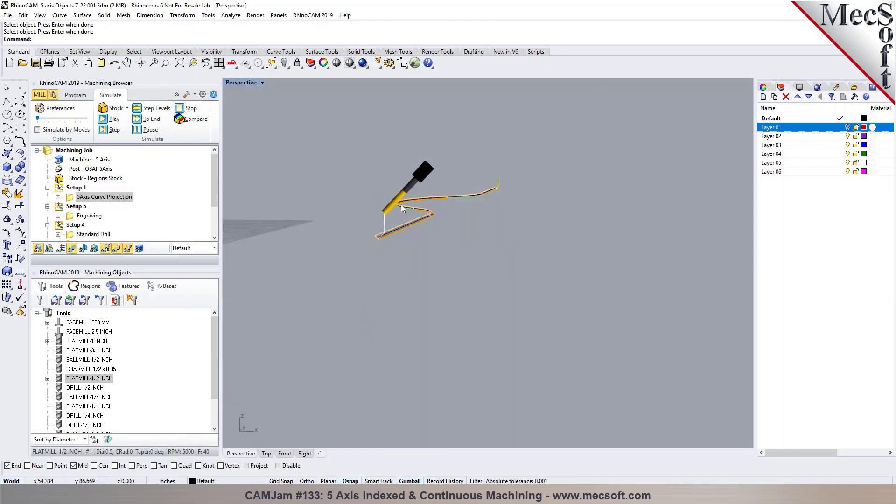
scroll(401, 208, "up", 2)
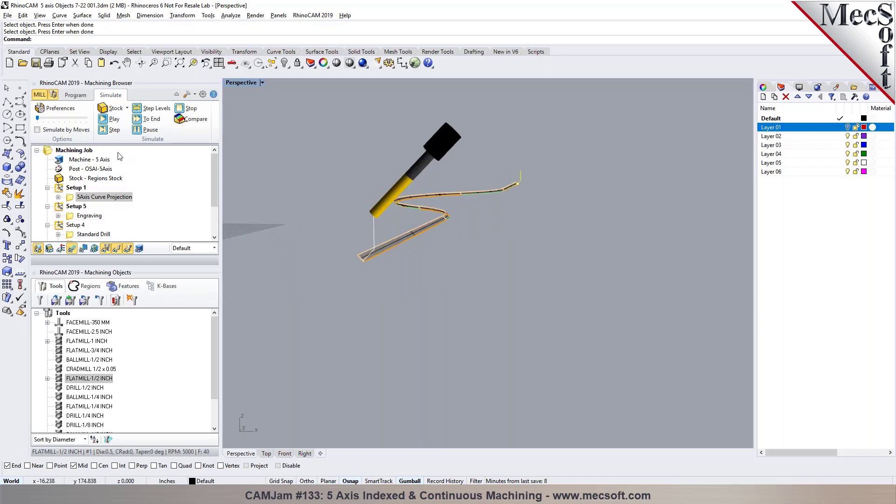
Show the stock, play the groove-cutting simulation, inspect the cut, then exit simulation
left_click(49, 248)
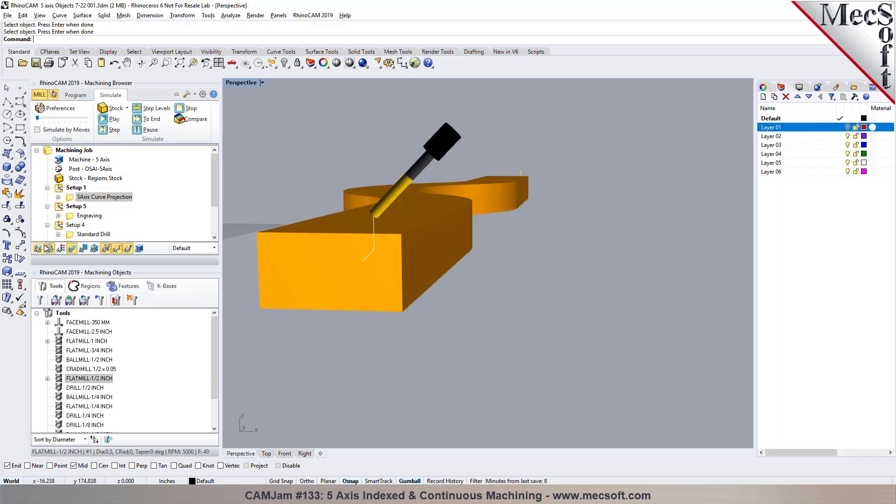
left_click(103, 121)
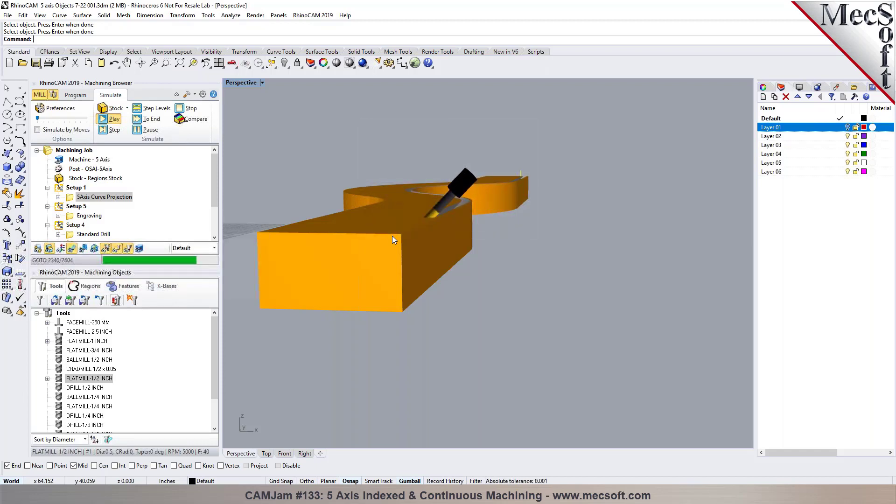
mouse_move(410, 249)
right_mouse_down()
mouse_move(434, 282)
mouse_move(443, 258)
mouse_move(417, 259)
right_mouse_up()
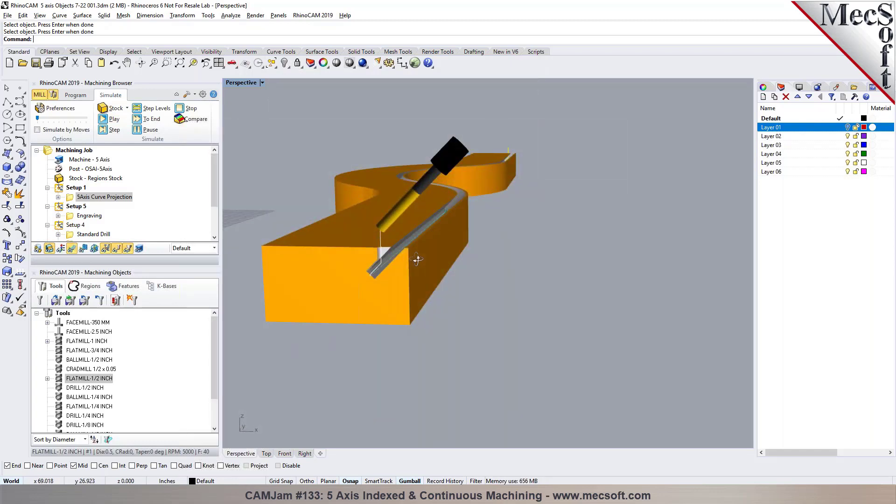
left_click(75, 95)
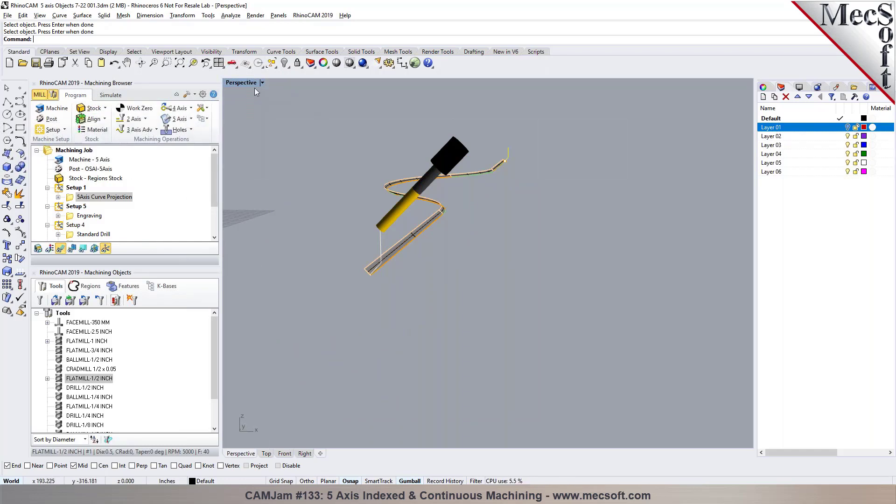
Reveal all hidden part geometry and orbit to a side view along the S-shaped strip
right_click(284, 63)
scroll(471, 234, "up", 5)
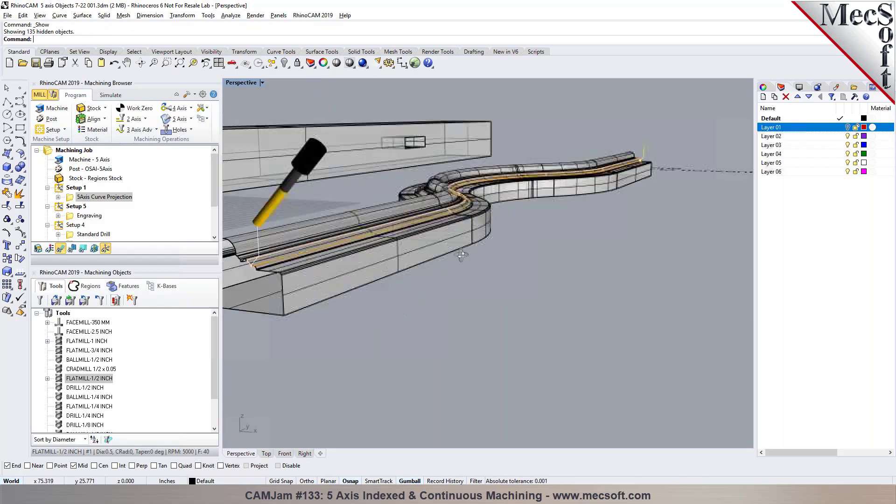
right_click_drag(436, 254, 323, 264)
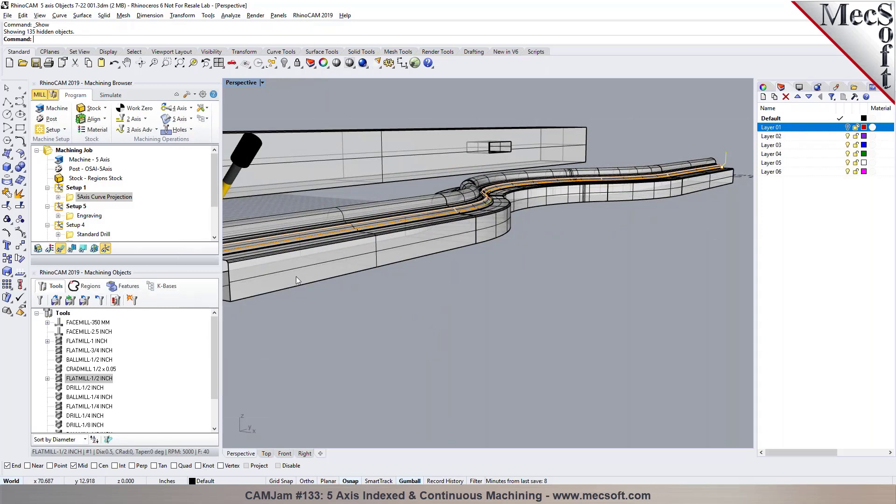
right_click_drag(323, 264, 315, 226)
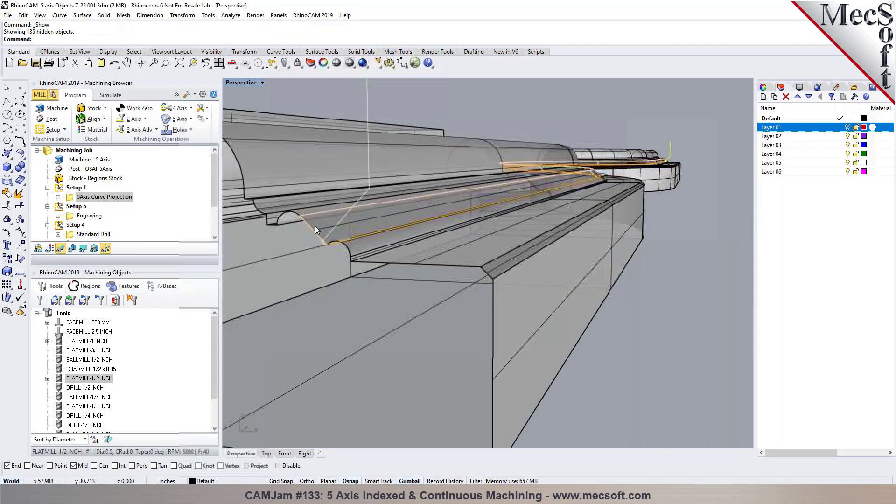
right_click_drag(525, 319, 510, 293)
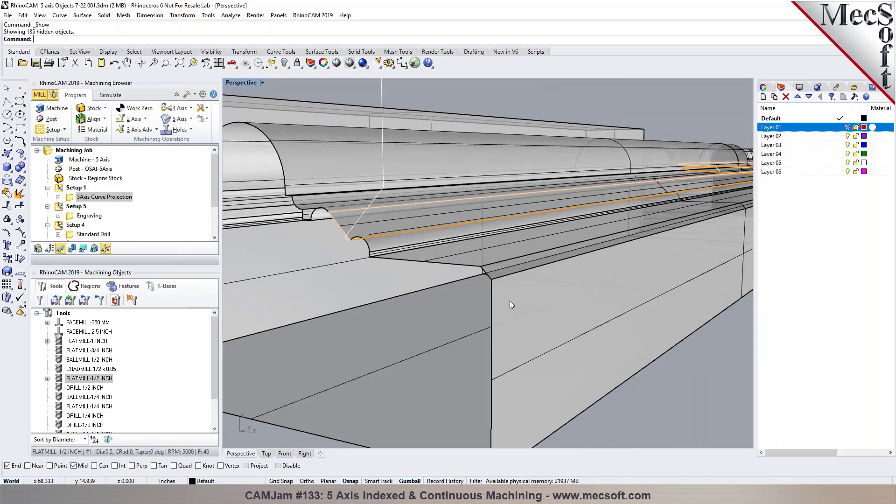
scroll(510, 301, "down", 5)
right_click_drag(559, 306, 379, 383)
scroll(379, 384, "down", 2)
Run DupEdge and copy the first three surface edges along the part's side
type("Dip")
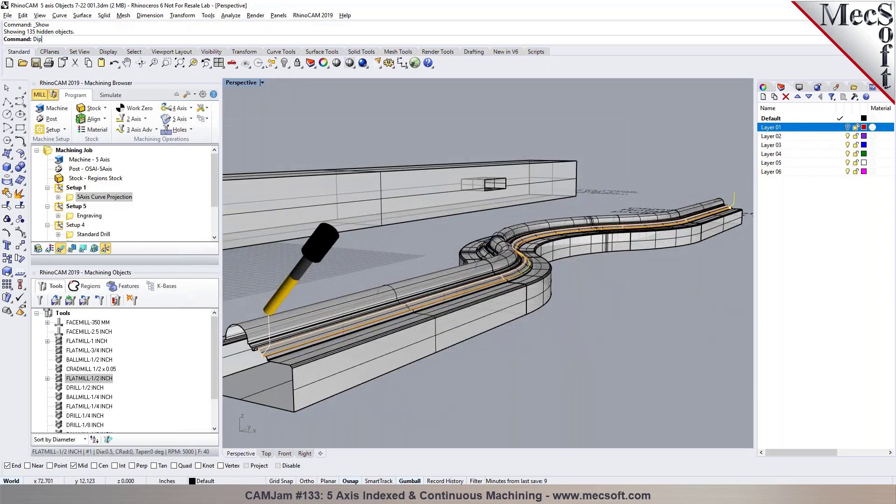
type("e")
key("Return")
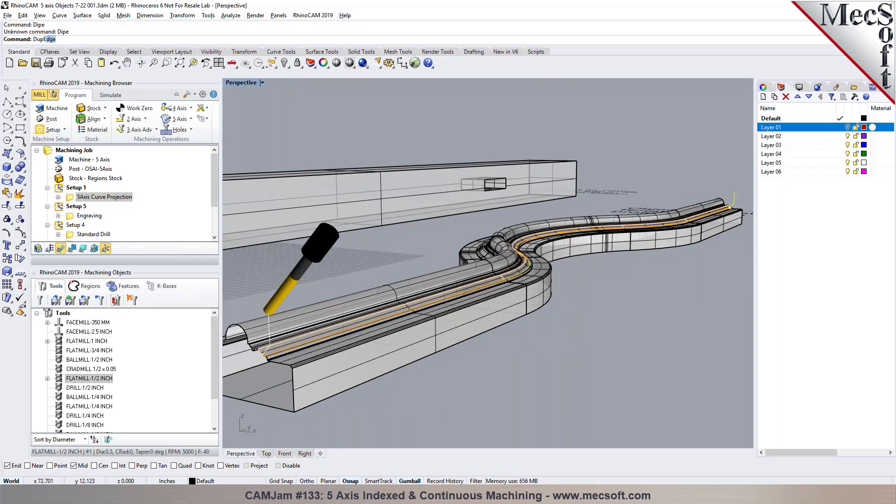
type("Dup")
key("Return")
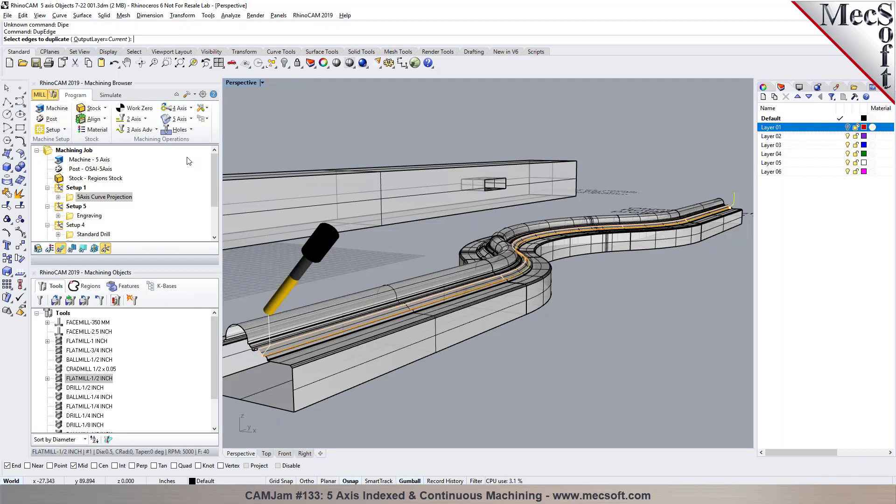
left_click(335, 361)
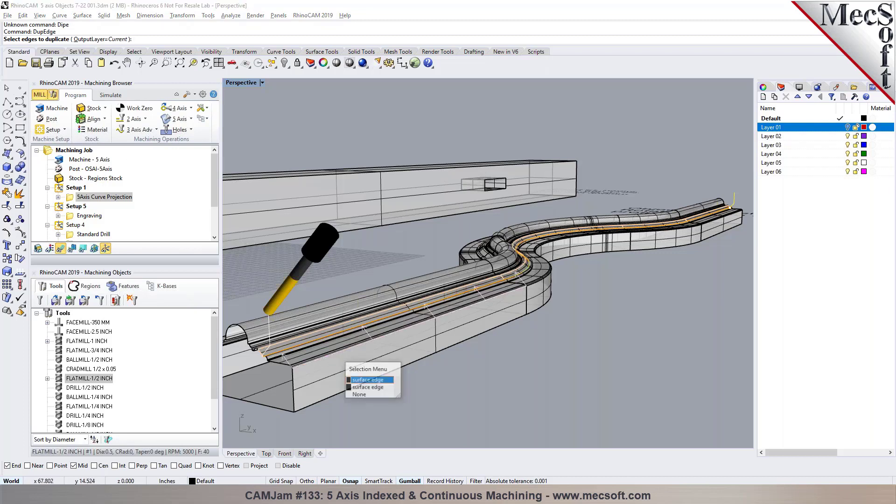
left_click(366, 385)
scroll(502, 317, "up", 3)
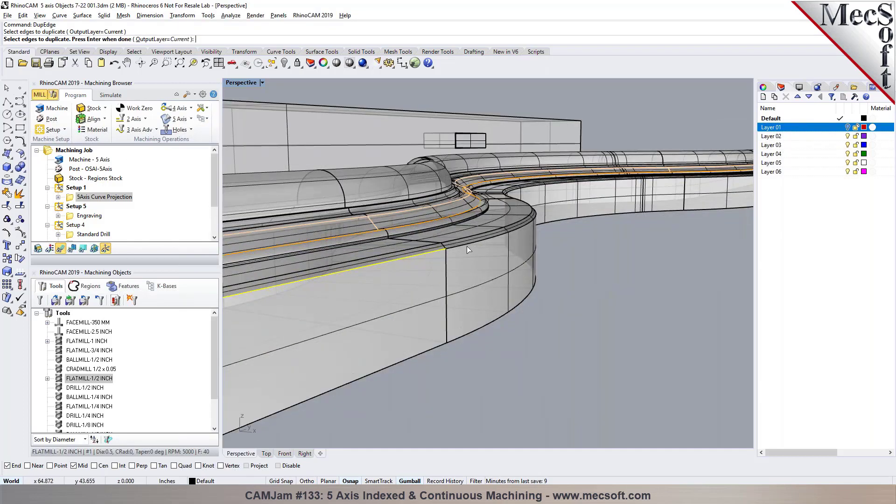
left_click(478, 250)
left_click(508, 279)
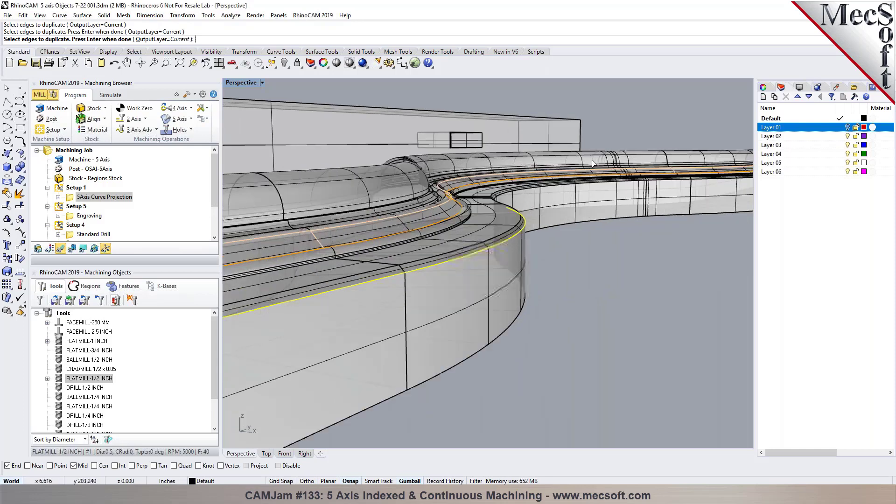
scroll(495, 278, "up", 3)
scroll(487, 279, "down", 3)
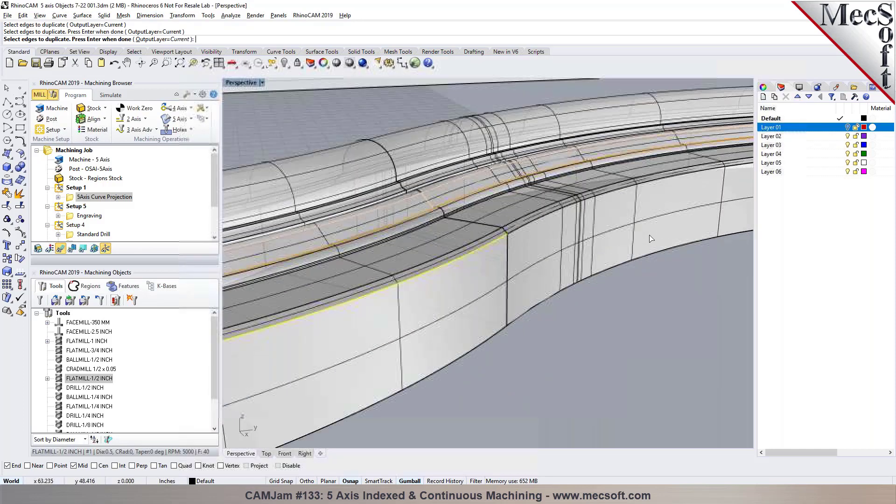
left_click(525, 225)
left_click(572, 251)
Copy the last two side edges, then join all five into one open curve
scroll(511, 235, "down", 5)
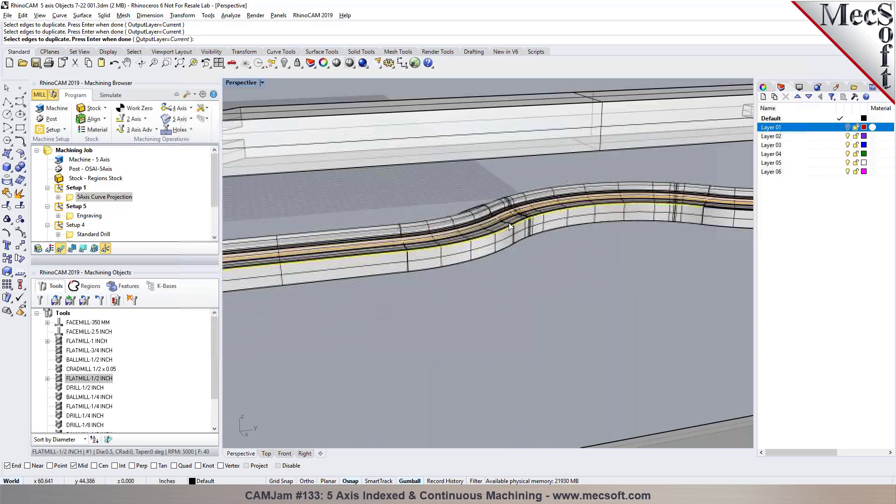
scroll(530, 198, "up", 6)
scroll(530, 198, "up", 2)
left_click(510, 205)
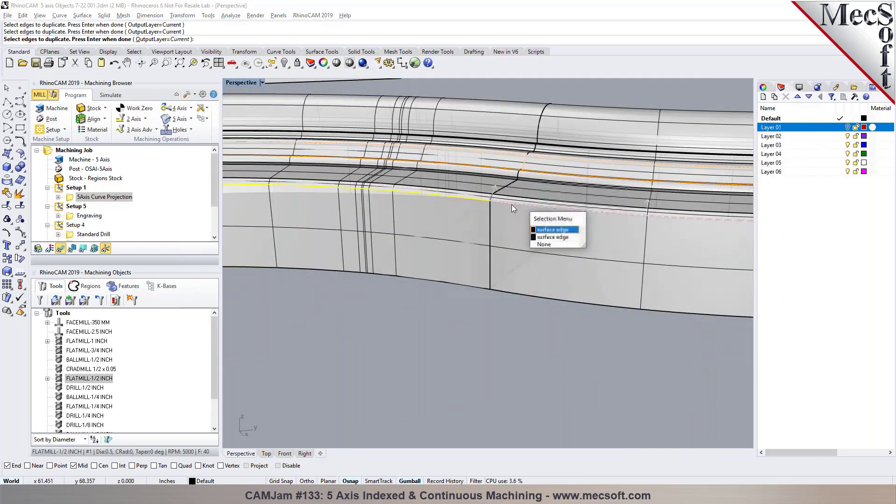
left_click(556, 229)
scroll(431, 201, "down", 3)
scroll(432, 202, "up", 5)
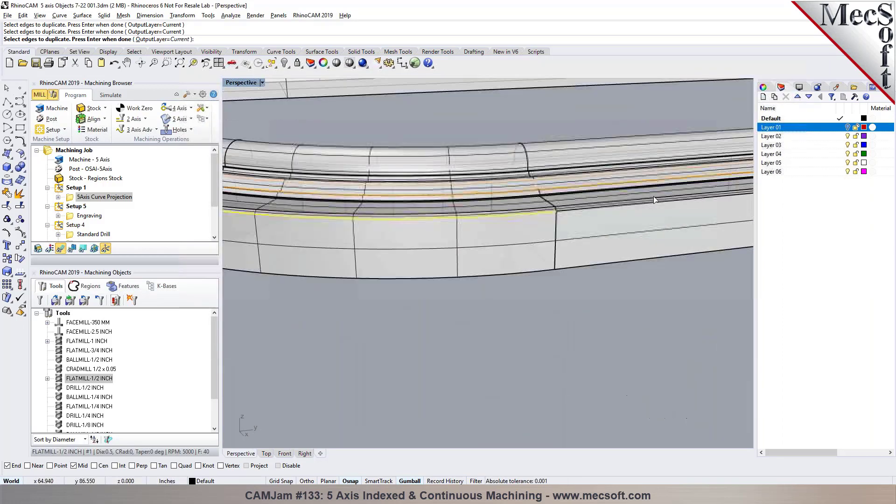
left_click(566, 207)
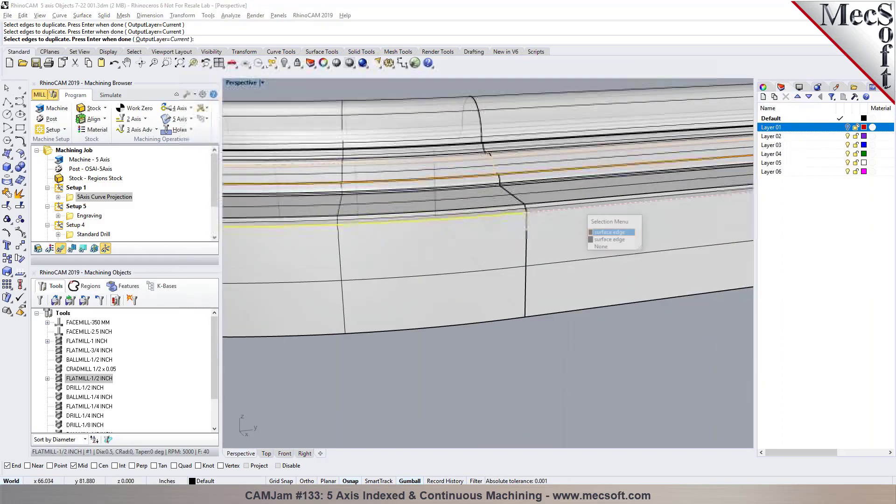
left_click(609, 240)
scroll(484, 232, "down", 5)
scroll(663, 223, "up", 5)
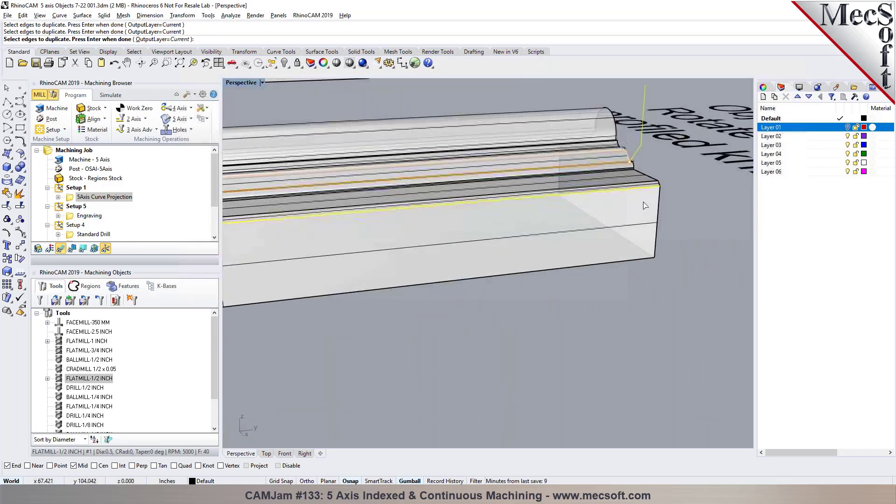
key("Return")
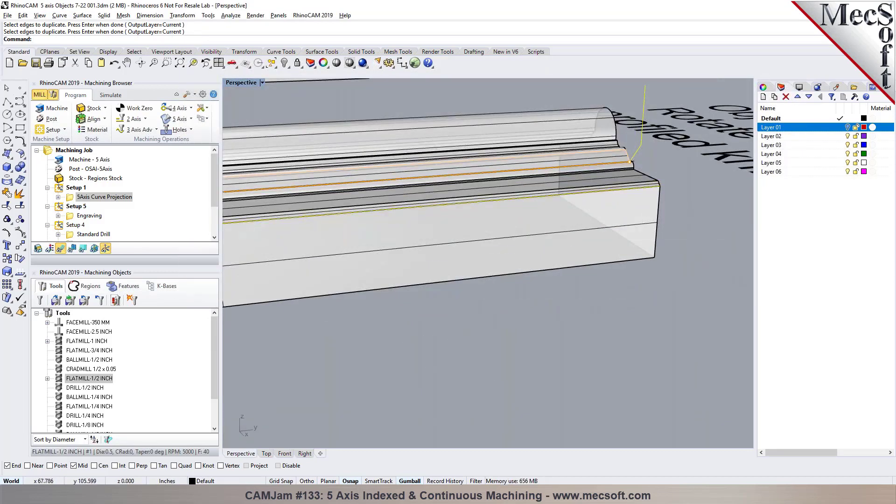
key("ctrl+j")
scroll(666, 229, "down", 8)
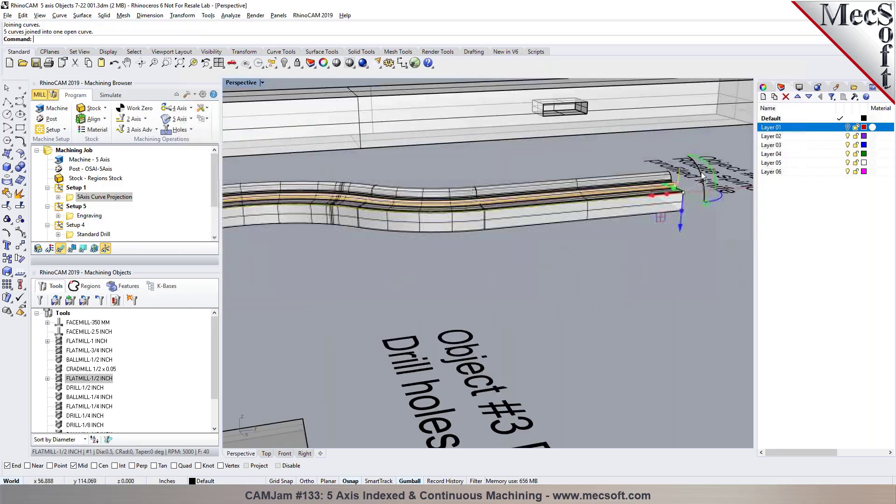
scroll(345, 251, "up", 5)
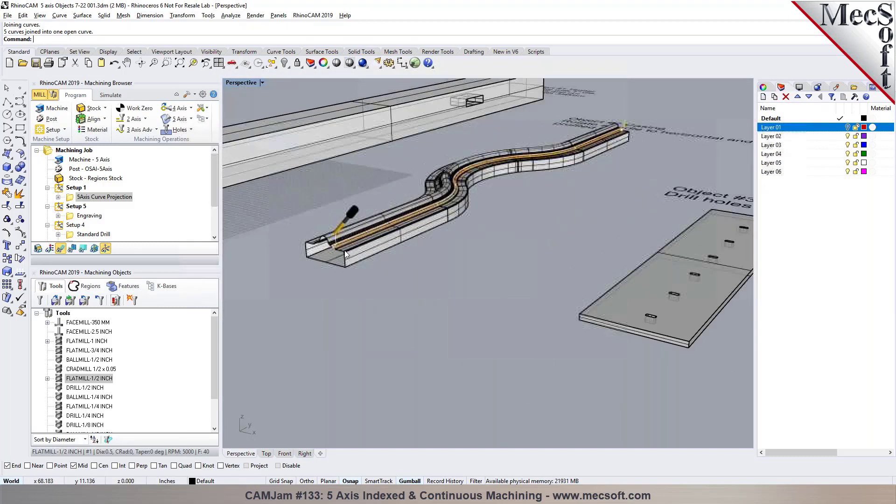
Clear the old curve and surfaces, then set the joined side-edge curve as Region 1
double_click(74, 200)
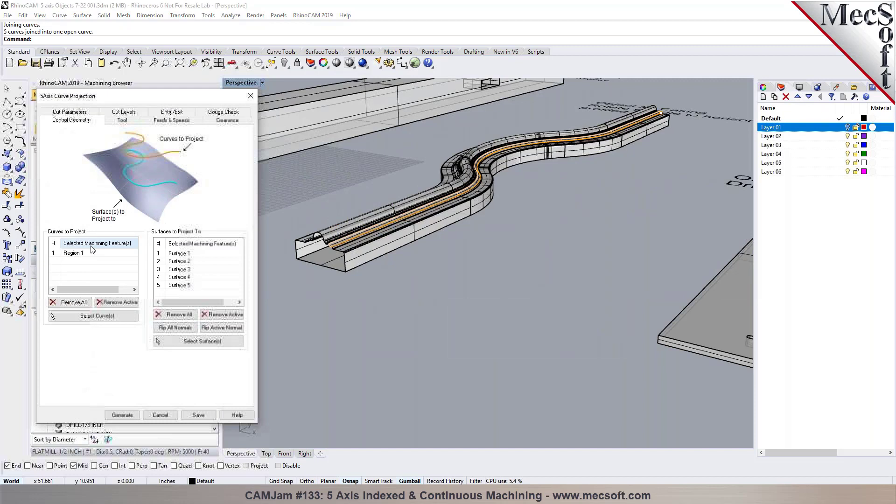
left_click(71, 303)
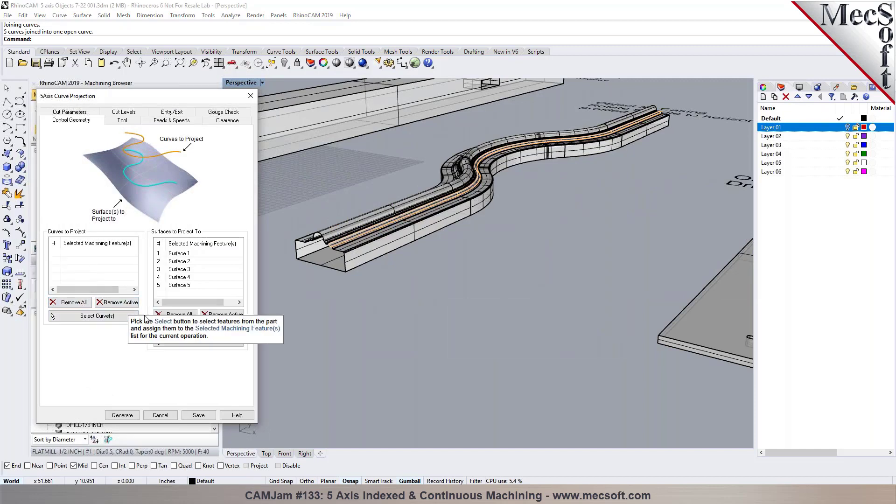
left_click(176, 314)
left_click(96, 316)
scroll(314, 286, "up", 5)
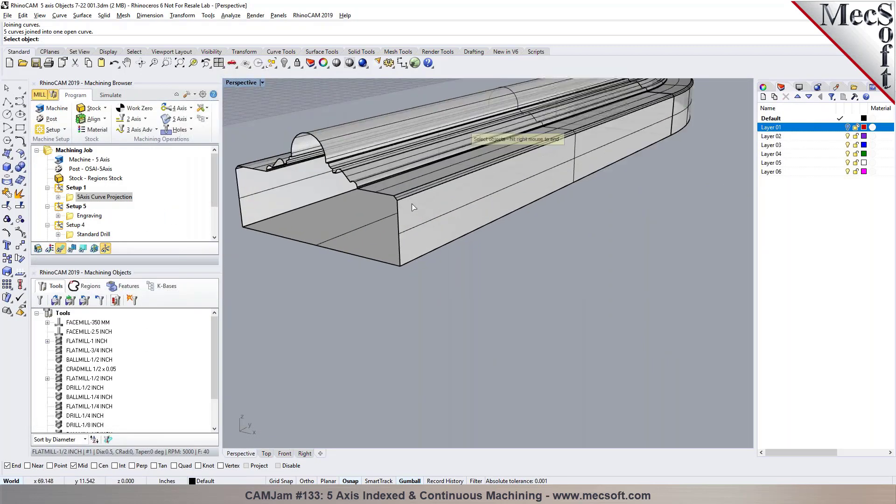
left_click(427, 224)
left_click(430, 223)
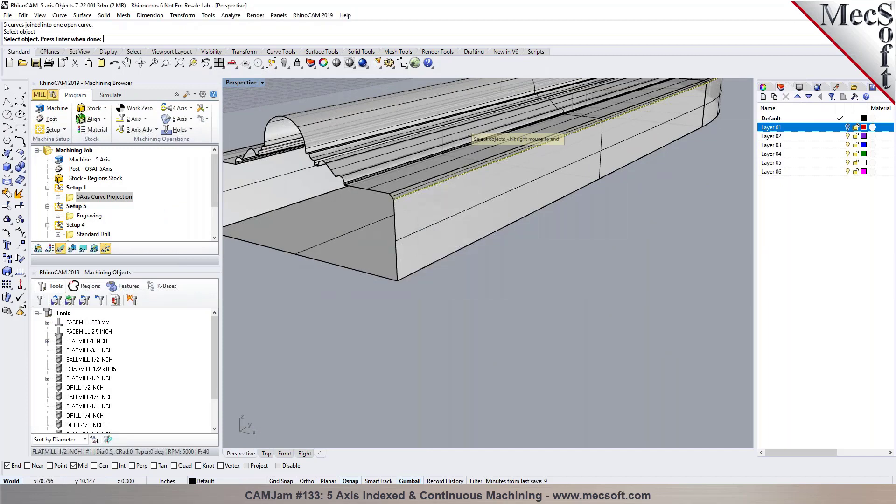
right_click(377, 287)
scroll(372, 332, "down", 5)
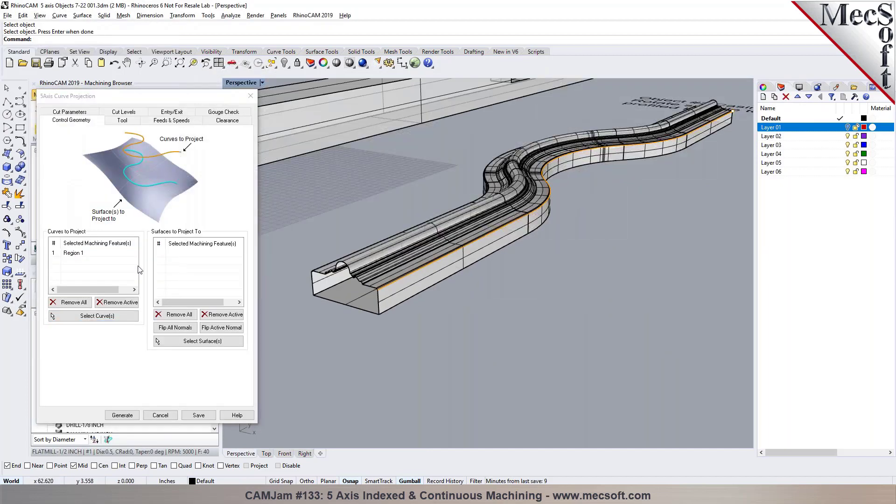
left_click(87, 257)
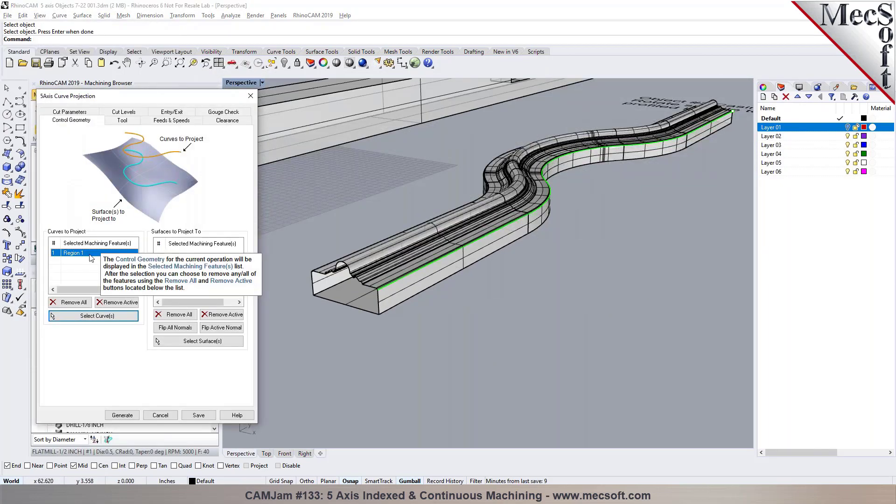
Pick the part's five side faces as the projection surfaces
left_click(177, 342)
left_click(530, 227)
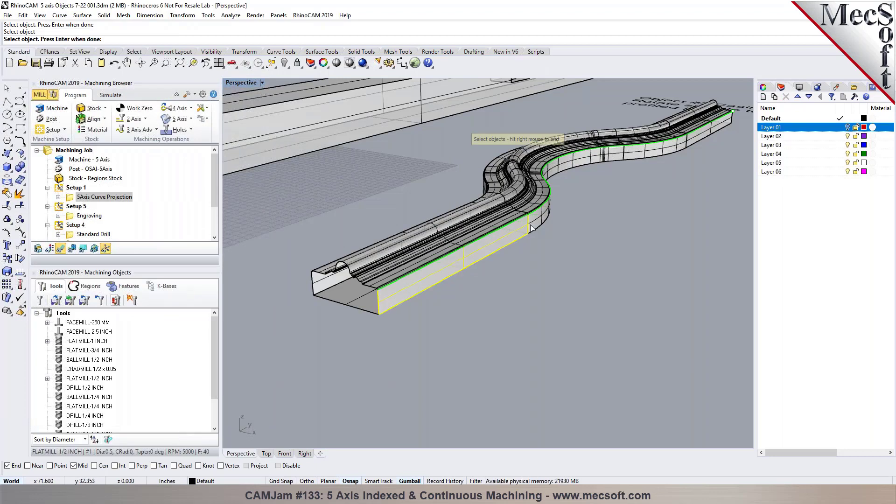
scroll(531, 228, "up", 3)
scroll(530, 228, "down", 6)
scroll(524, 186, "up", 5)
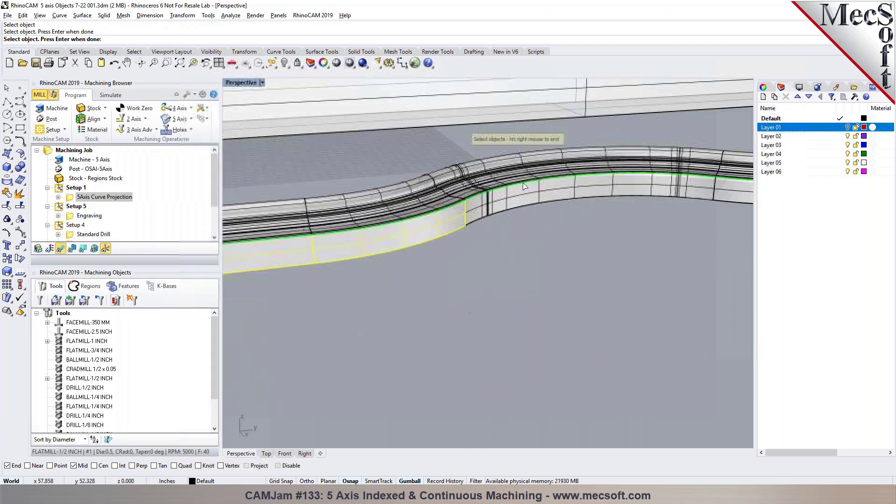
scroll(525, 186, "up", 3)
left_click(527, 213)
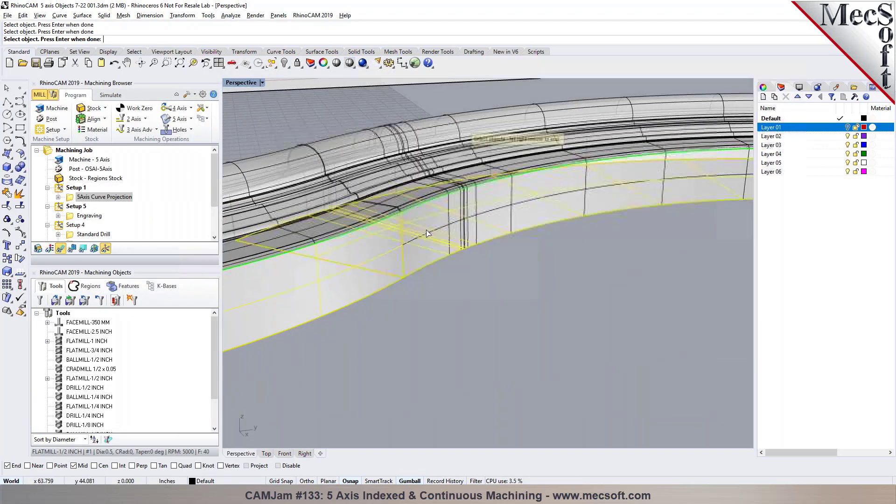
left_click(485, 232)
scroll(519, 225, "down", 3)
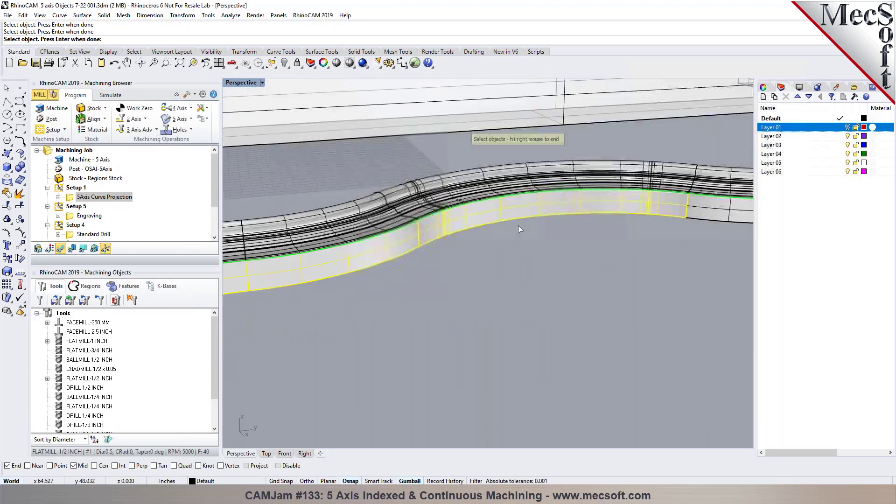
left_click(708, 210)
left_click(723, 237)
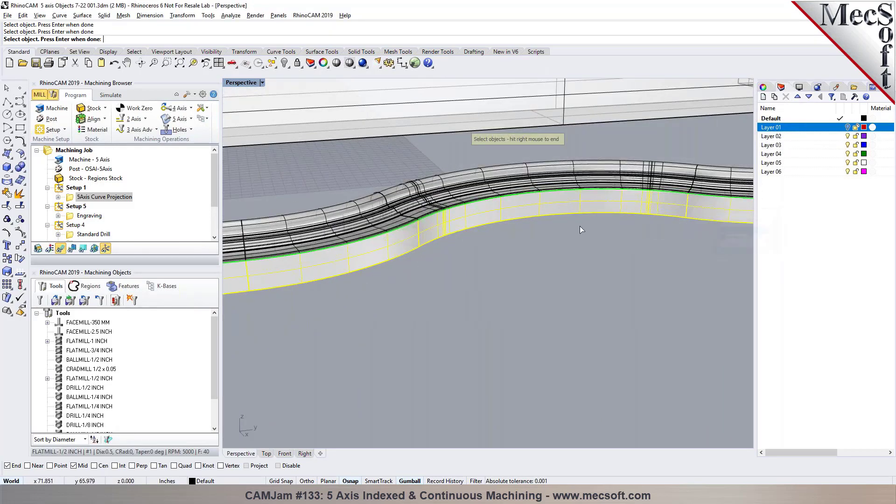
scroll(551, 225, "down", 3)
scroll(537, 225, "up", 5)
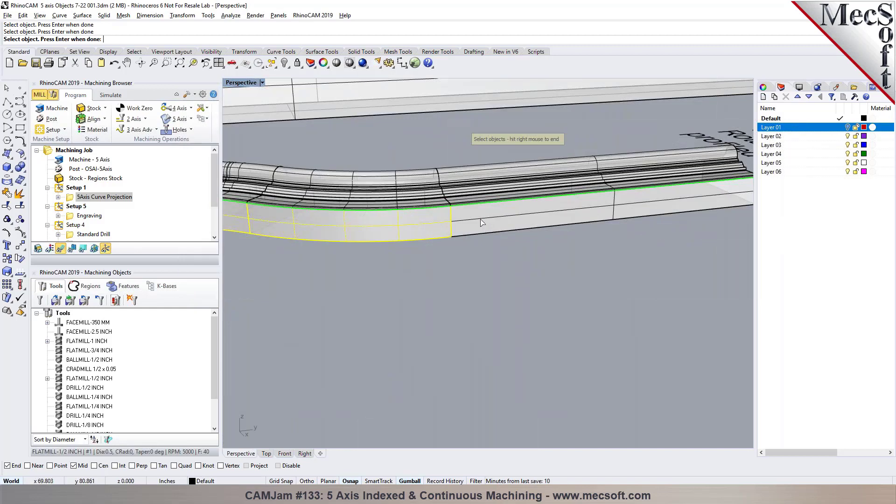
left_click(486, 227)
scroll(536, 248, "down", 3)
right_click(558, 260)
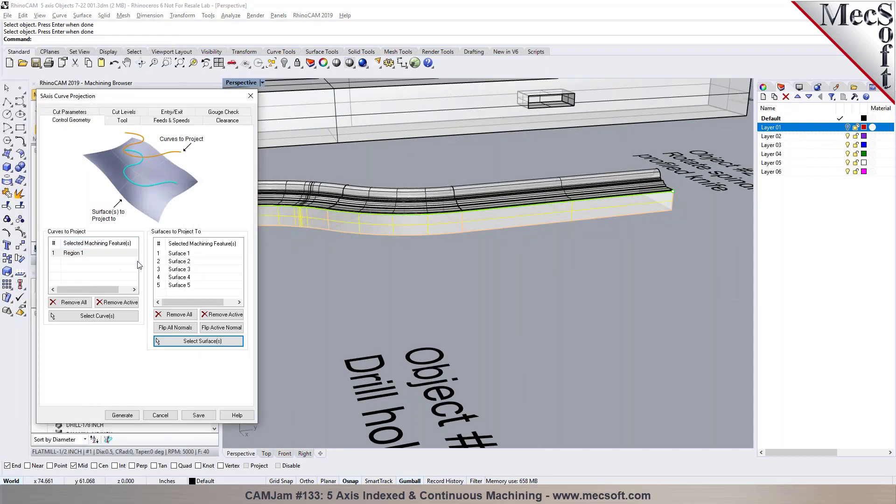
Flip all surface normals and generate the curve projection toolpath
scroll(705, 217, "down", 5)
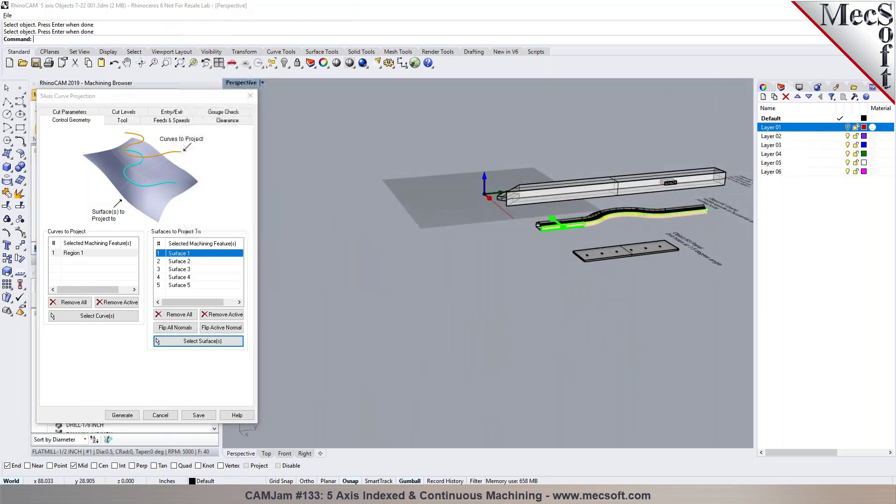
left_click(196, 327)
left_click(122, 415)
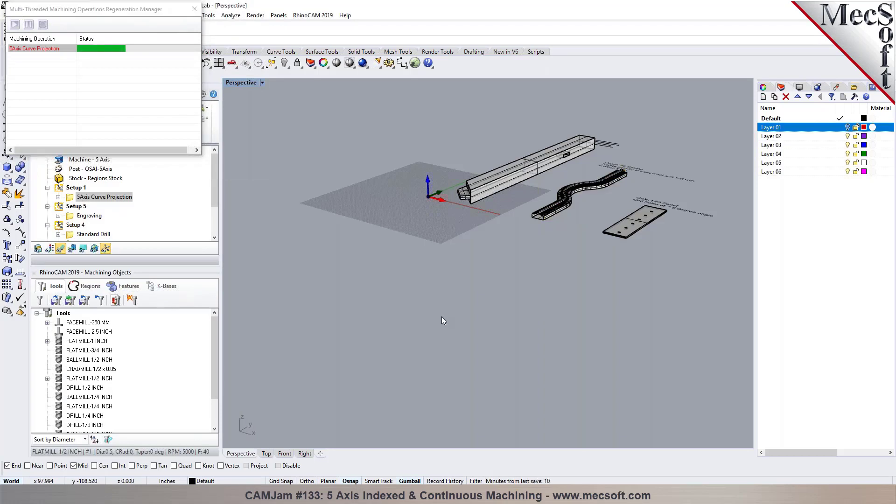
Show the stock and part models and play the regenerated side-face toolpath simulation
scroll(536, 231, "up", 6)
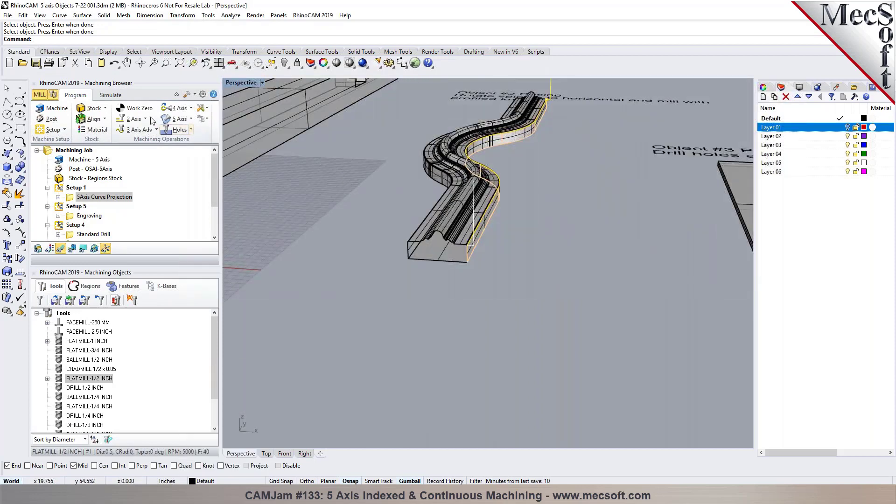
left_click(111, 95)
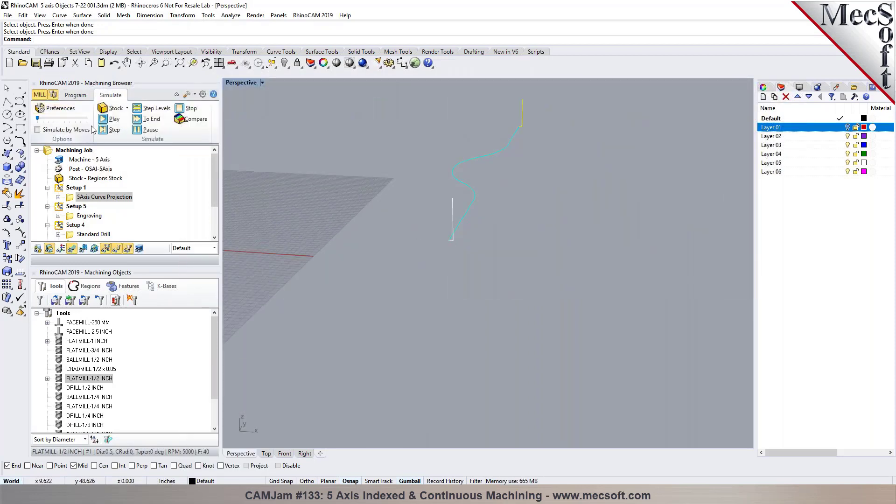
left_click(50, 250)
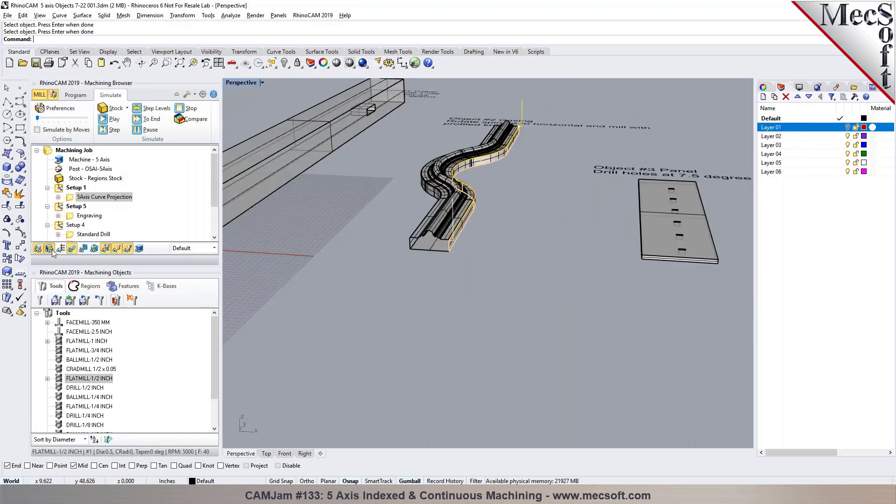
left_click(111, 121)
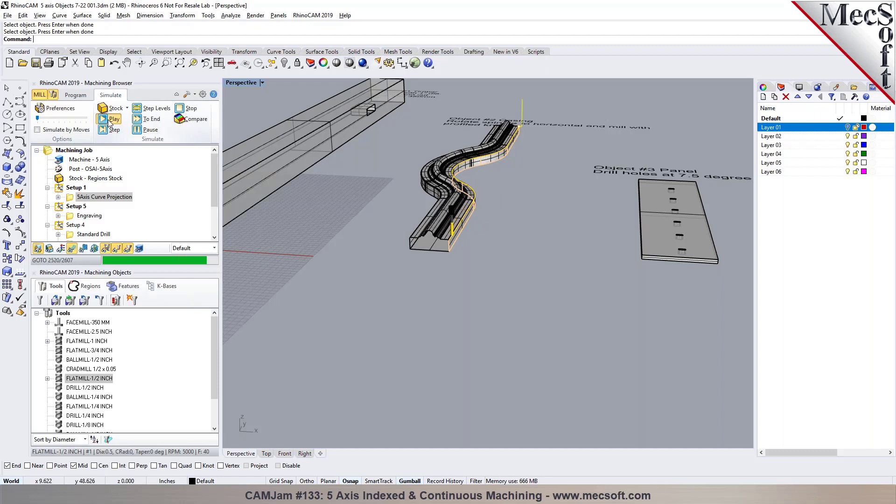
Select the side-edge curve and move it 1 inch along Z with the gumball
scroll(392, 323, "up", 3)
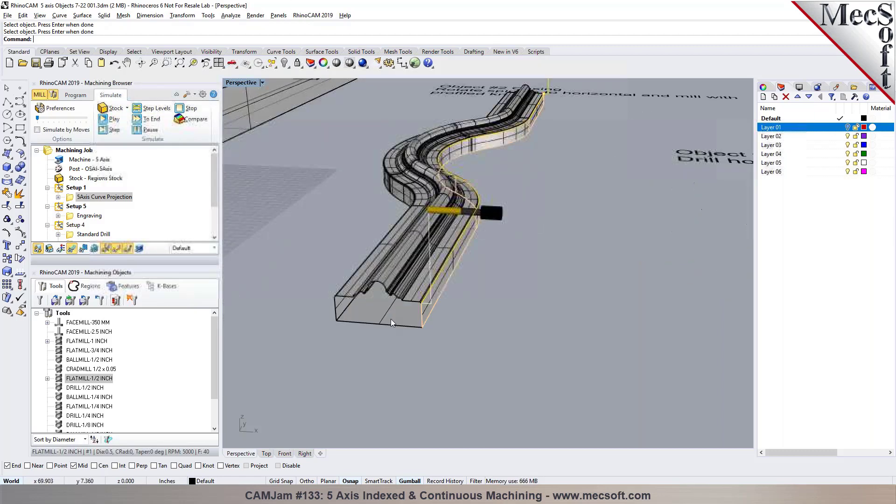
scroll(392, 323, "up", 3)
left_click(407, 270)
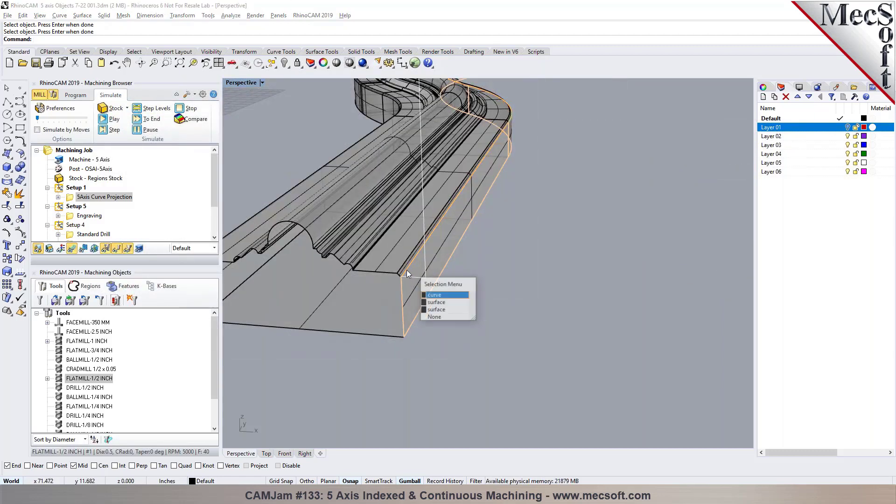
left_click(433, 295)
scroll(401, 322, "down", 5)
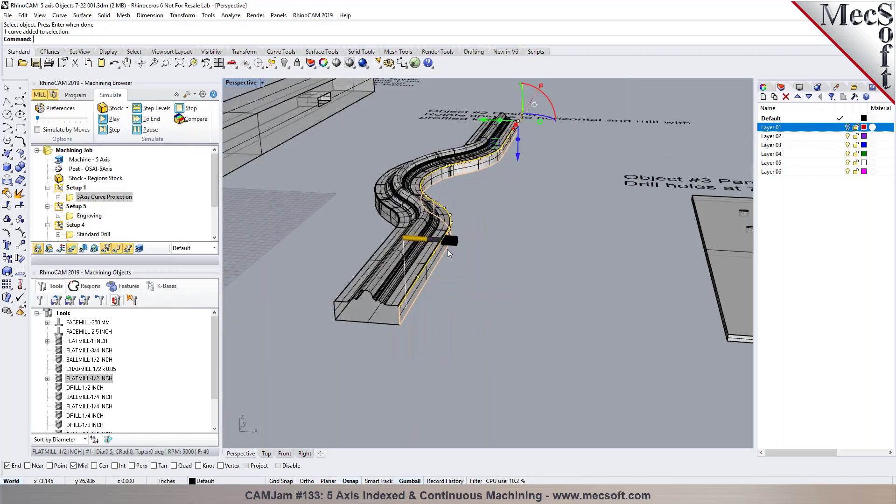
left_click(518, 156)
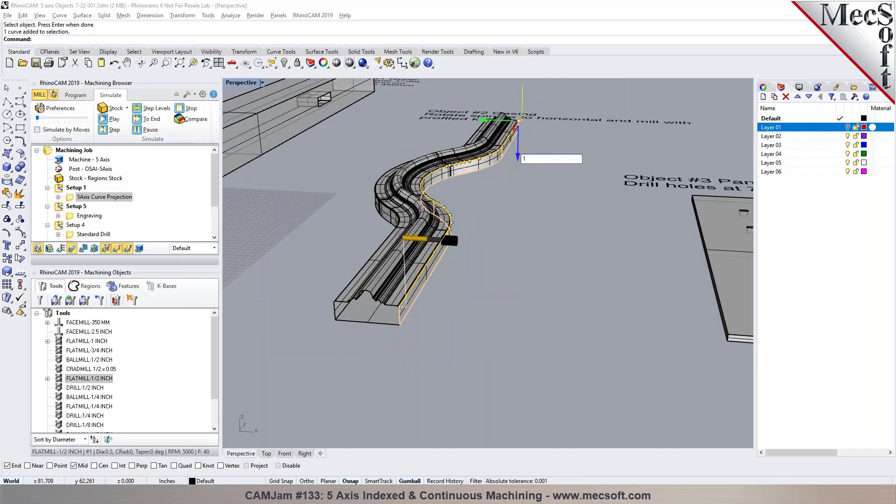
key("Return")
left_click(552, 275)
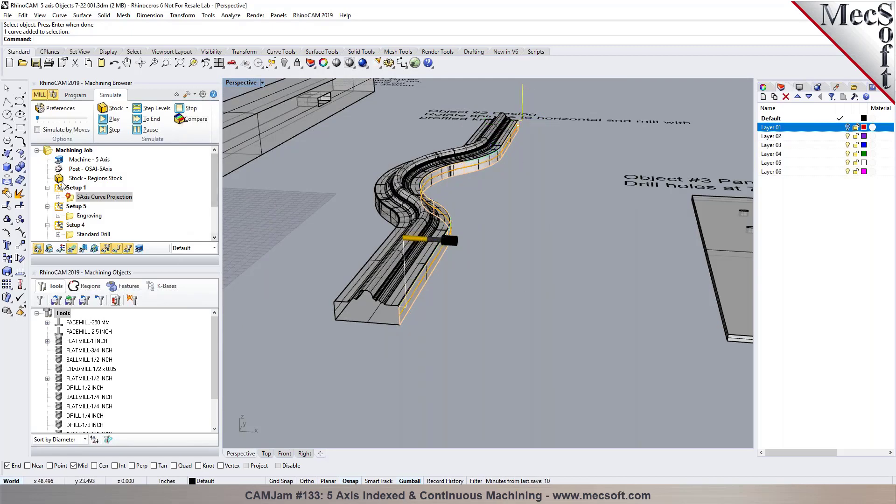
Regenerate the 5Axis Curve Projection toolpath, then simulate it and pause
right_click(77, 196)
left_click(84, 203)
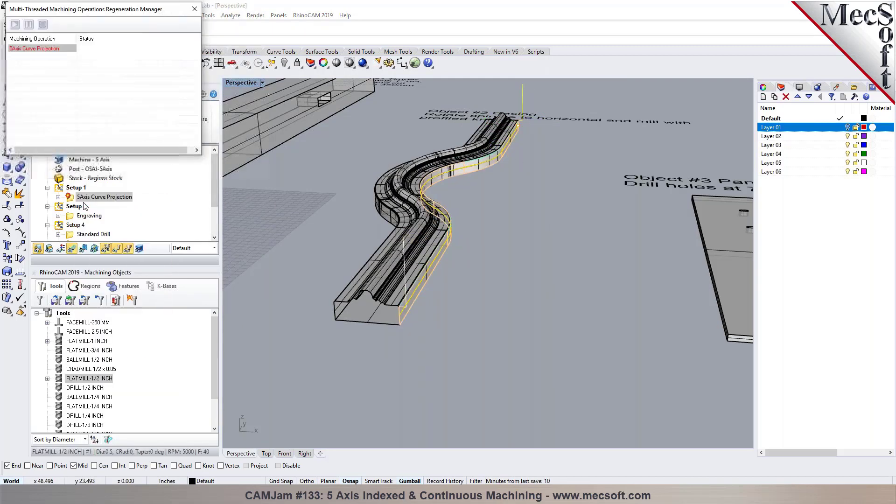
left_click(113, 119)
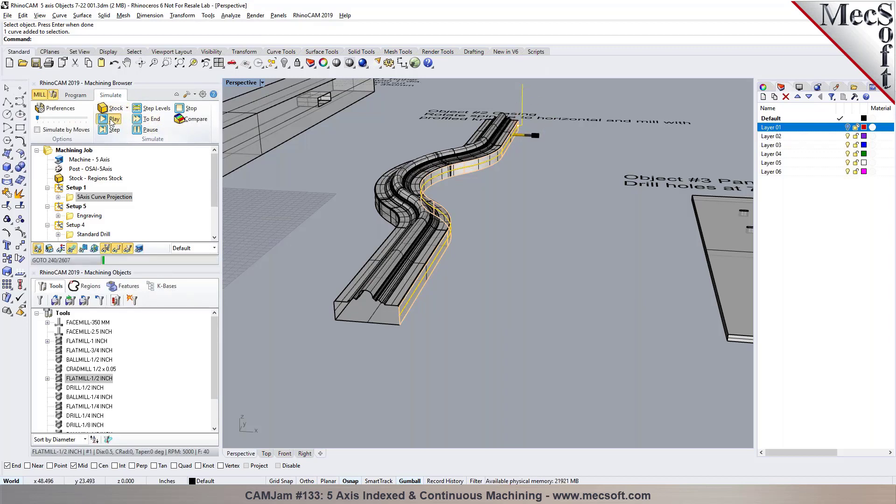
scroll(507, 150, "up", 6)
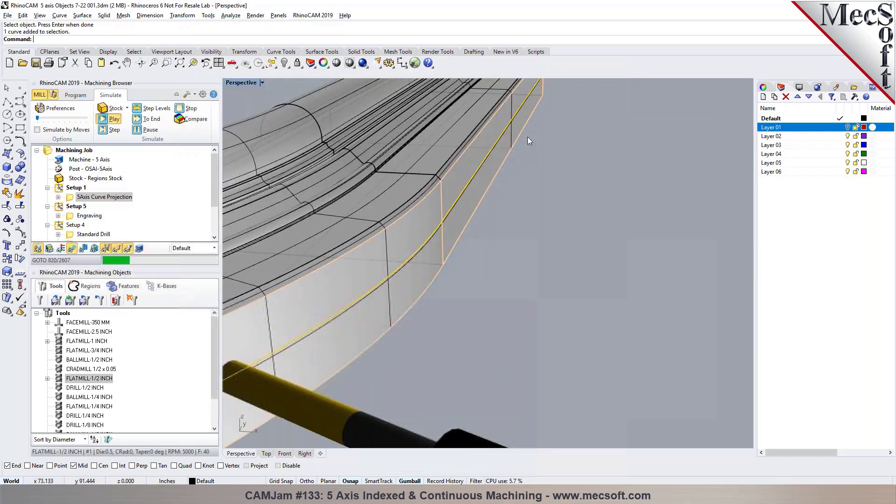
scroll(547, 131, "down", 3)
scroll(547, 132, "down", 2)
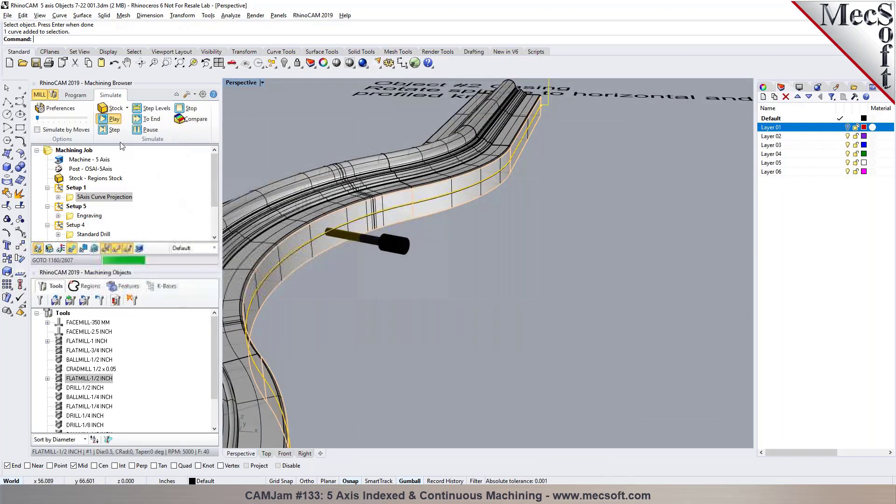
left_click(139, 130)
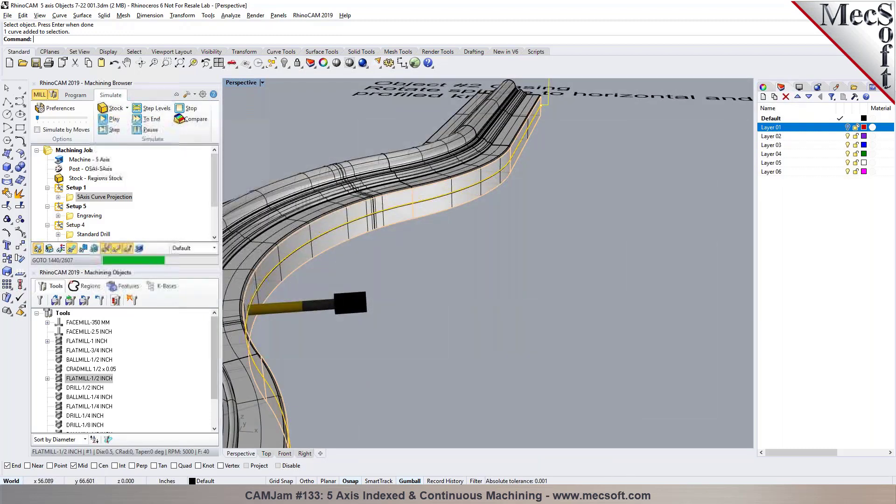
In Top view, post the operation to an .nc G-code file on the Desktop
left_click(266, 453)
scroll(327, 338, "up", 5)
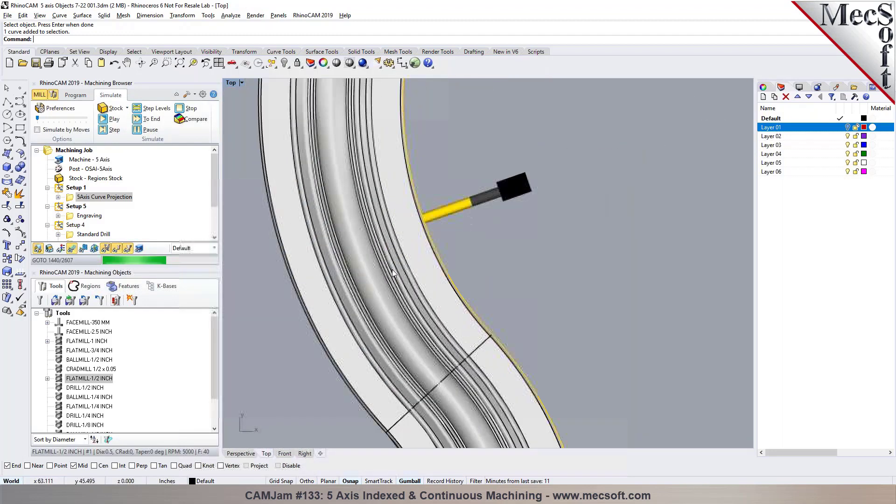
scroll(376, 265, "down", 5)
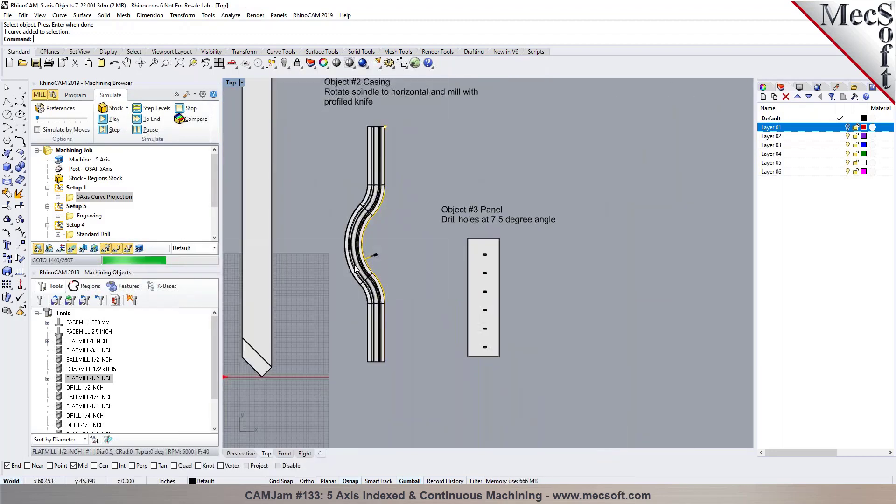
right_click(74, 199)
left_click(96, 220)
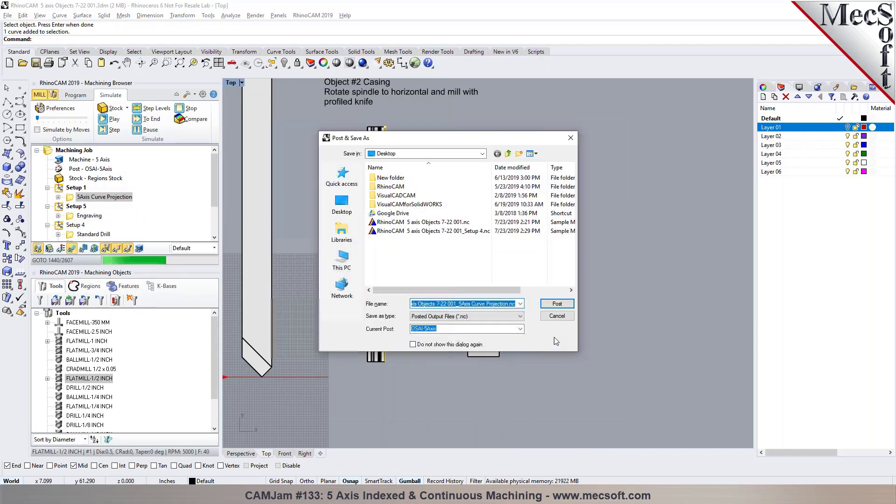
left_click(560, 304)
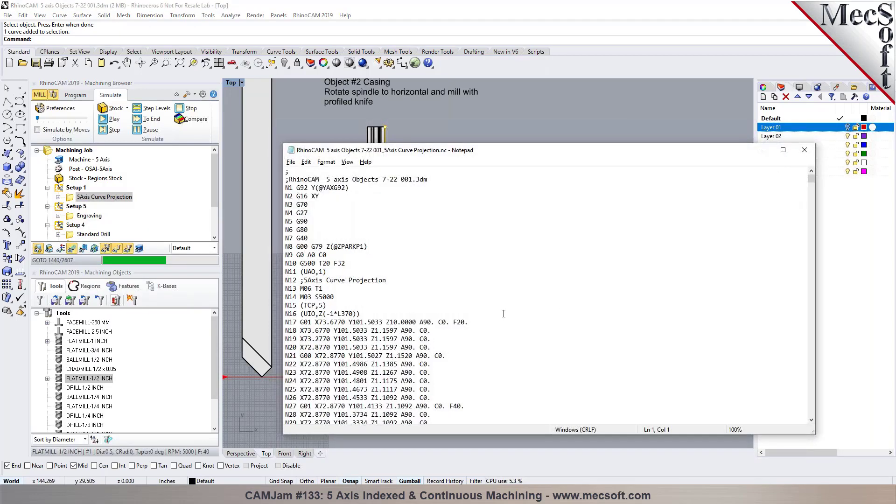
scroll(504, 314, "down", 3)
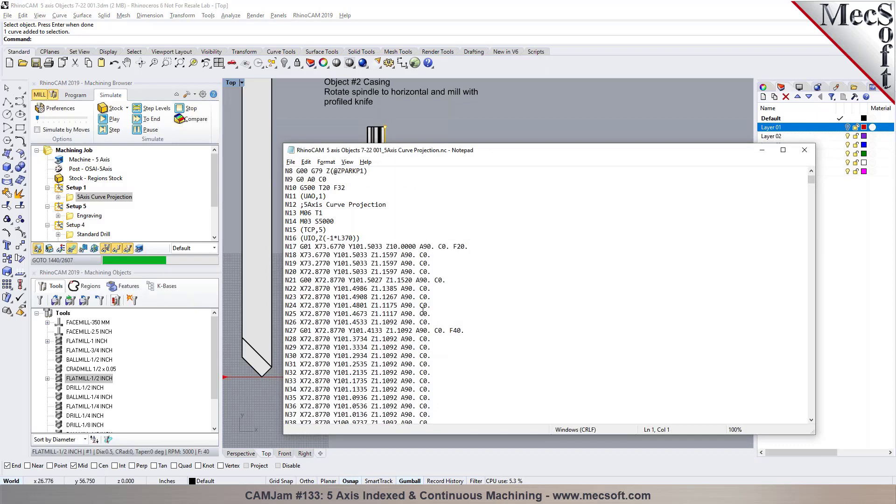
scroll(423, 312, "down", 6)
left_click(431, 204)
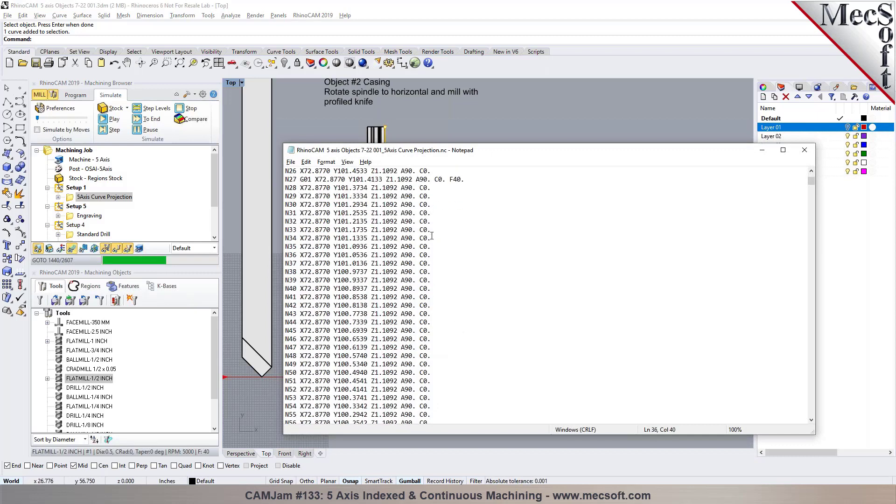
scroll(432, 236, "down", 20)
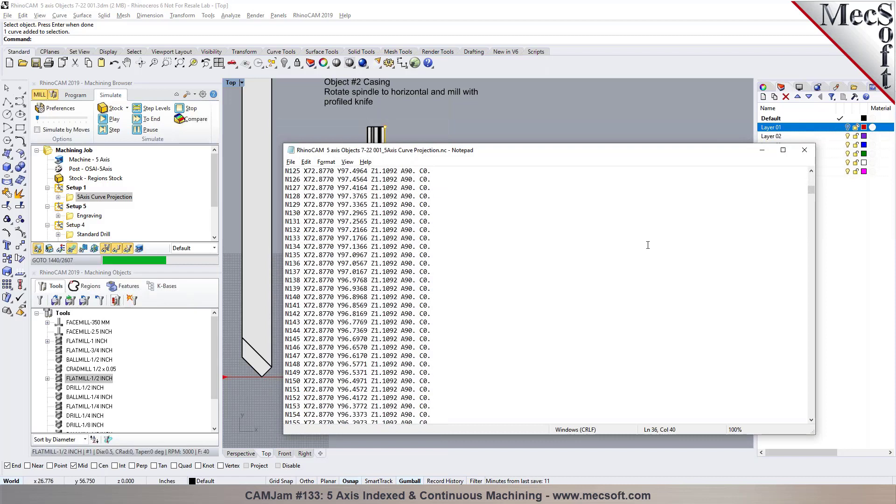
left_click_drag(811, 191, 809, 162)
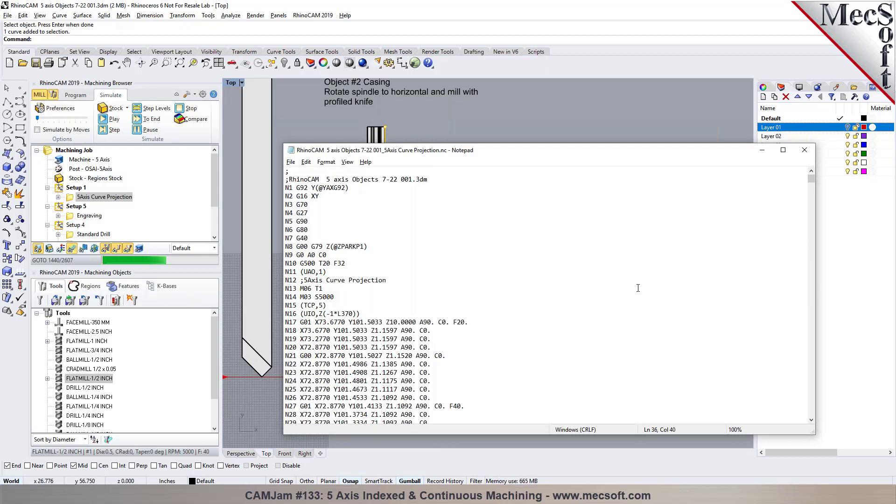
Close the G-code listing and reopen the 5Axis Curve Projection operation's tool settings
left_click(805, 150)
scroll(377, 267, "up", 5)
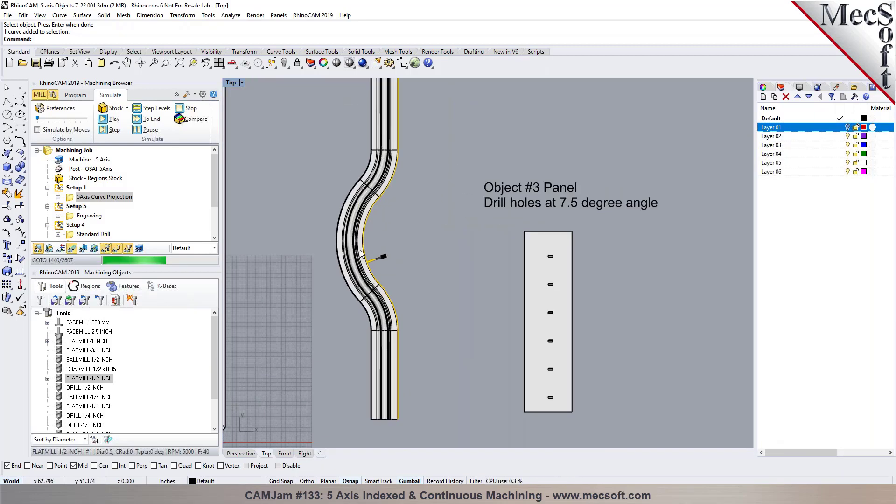
scroll(360, 249, "down", 3)
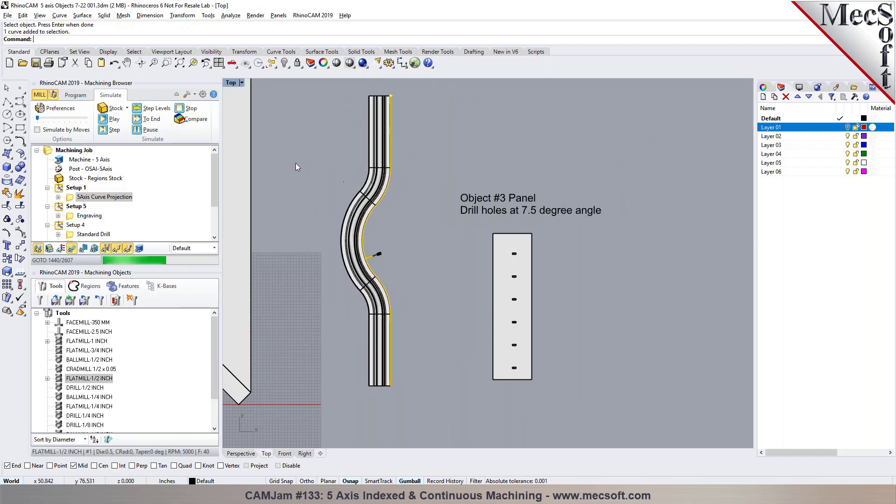
left_click(75, 95)
left_click(178, 120)
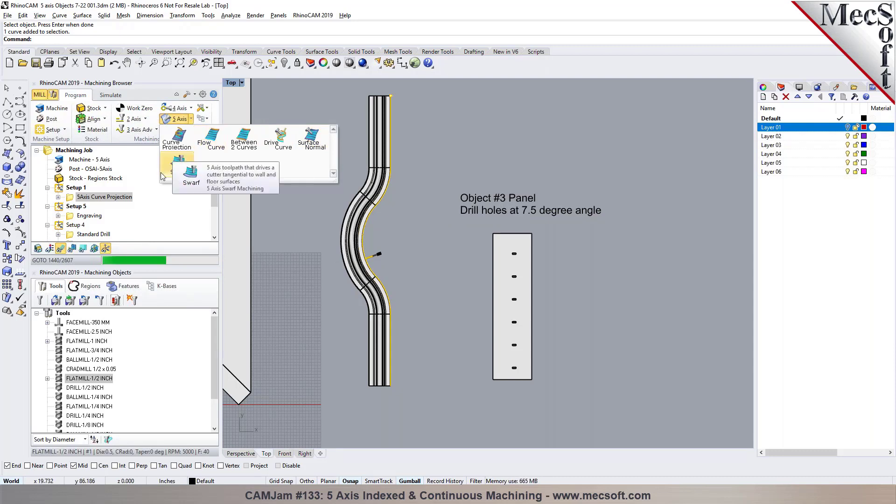
left_click(73, 198)
double_click(73, 198)
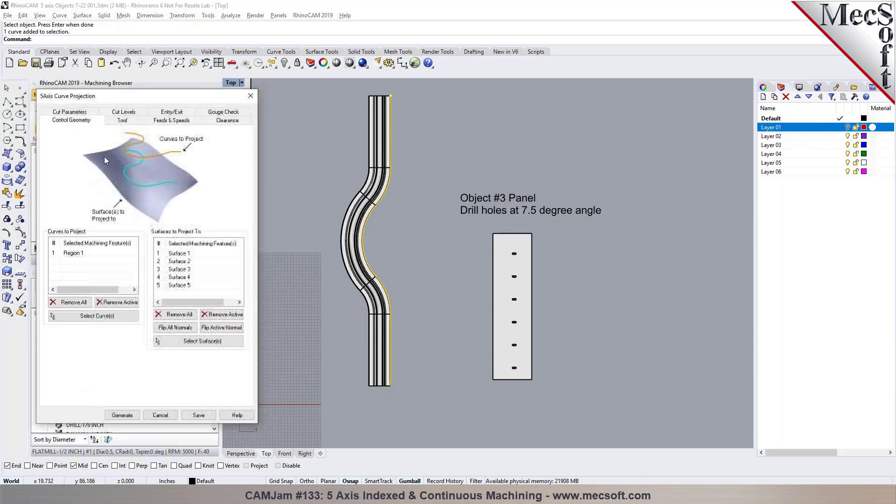
left_click(121, 120)
Browse the ball, chamfer and taper mill tool types, then close both dialogs
left_click(186, 333)
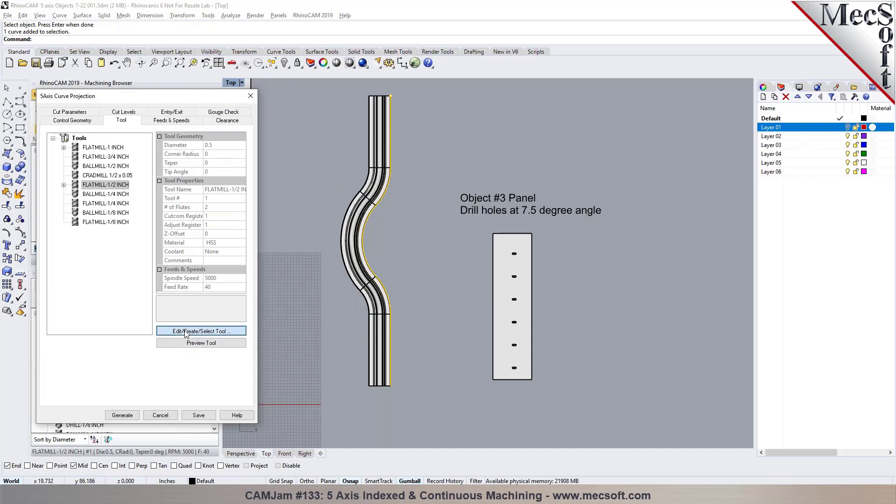
left_click(29, 143)
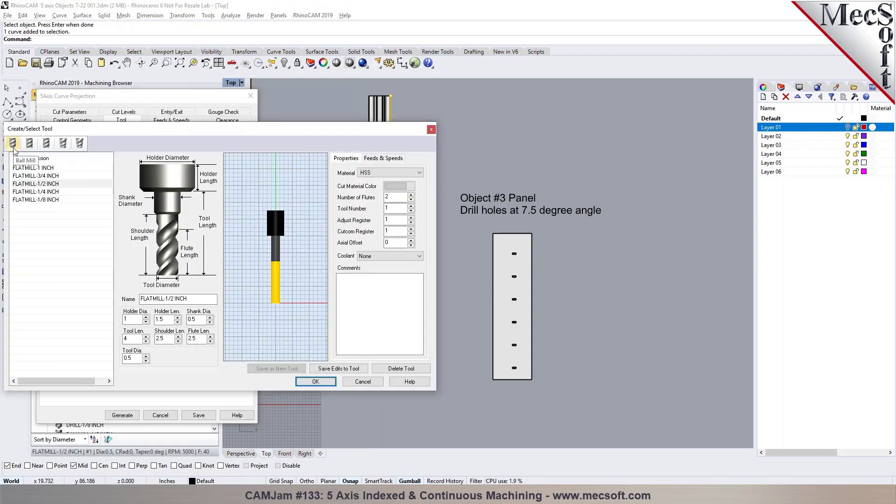
left_click(46, 143)
left_click(62, 143)
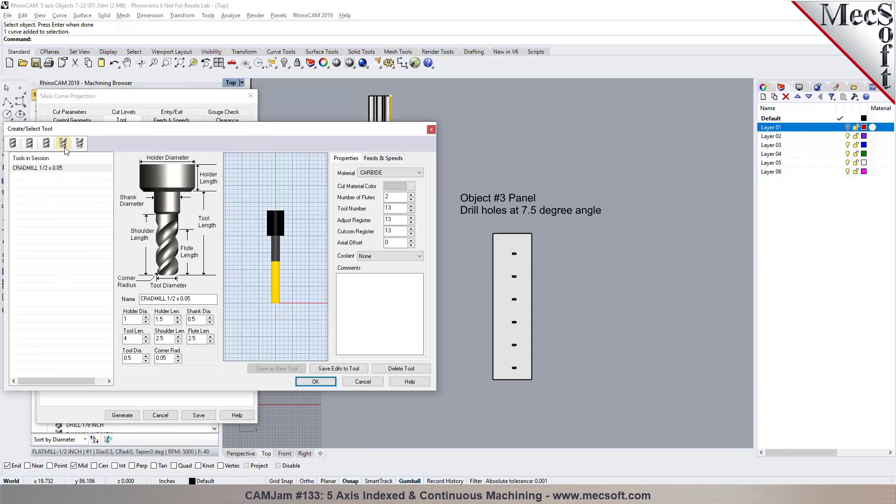
left_click(79, 143)
left_click(83, 145)
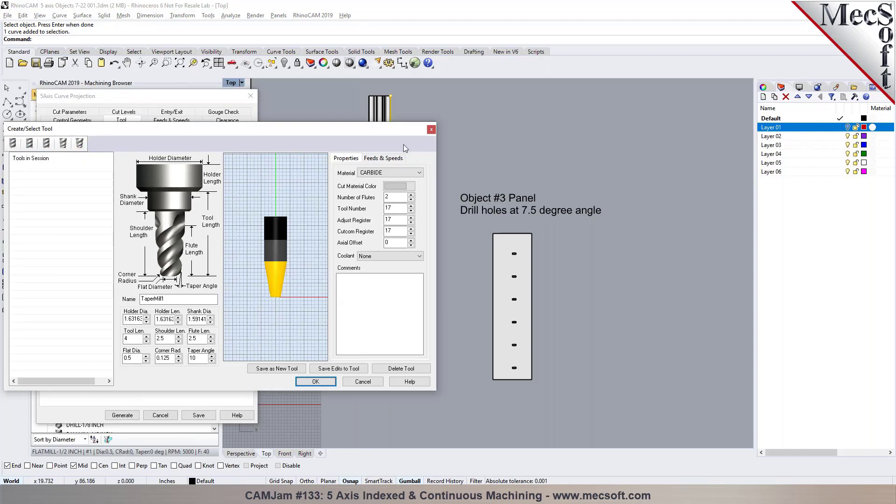
left_click(431, 130)
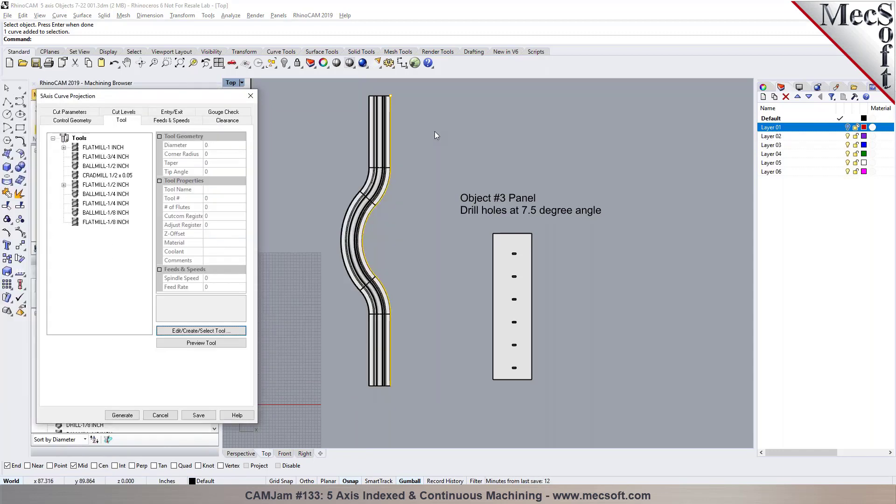
left_click(160, 415)
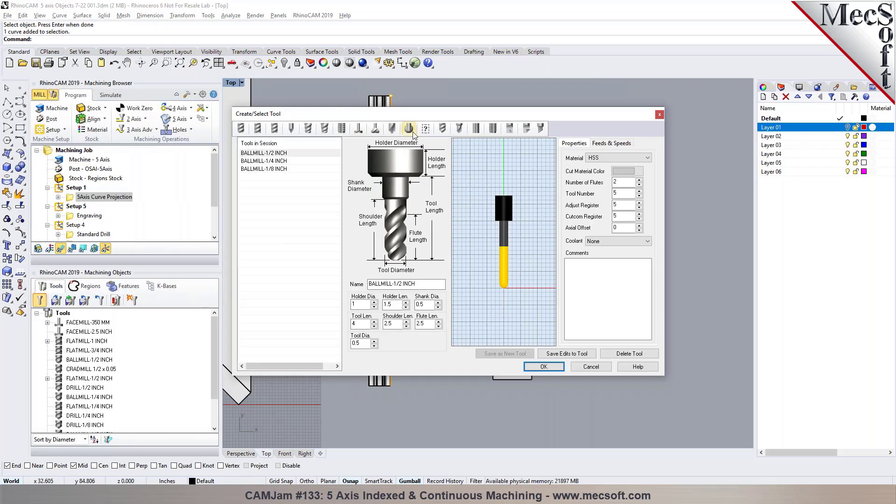
Close the tool library, select the Machining Job in Perspective view, and save as RhinoCAM 5 axis Objects 7-22 001.3dm
left_click(659, 115)
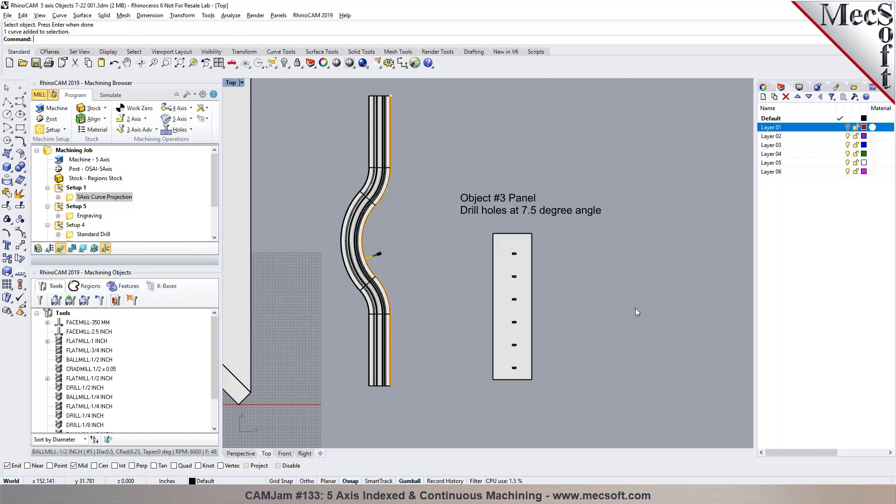
scroll(379, 268, "up", 5)
scroll(393, 269, "down", 3)
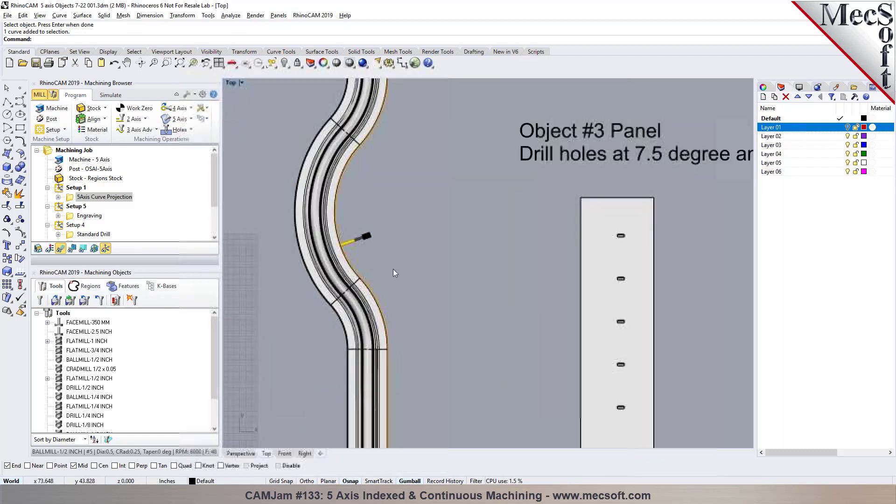
left_click(241, 453)
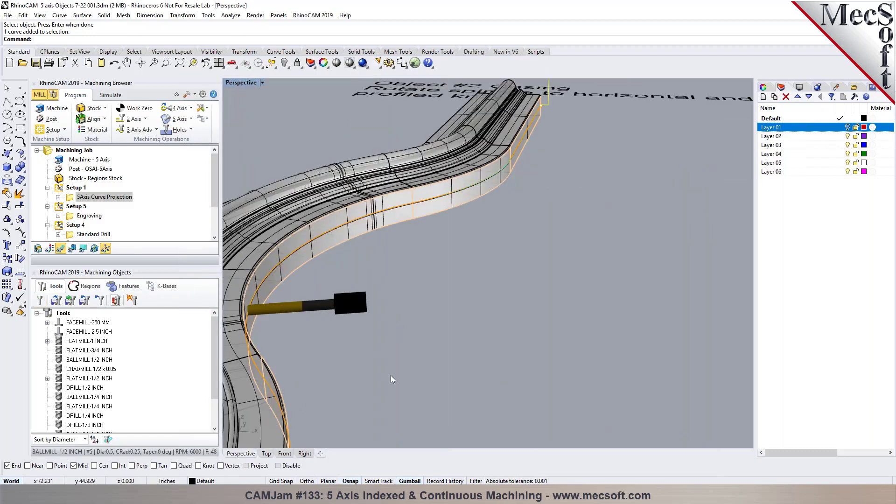
scroll(405, 298, "up", 3)
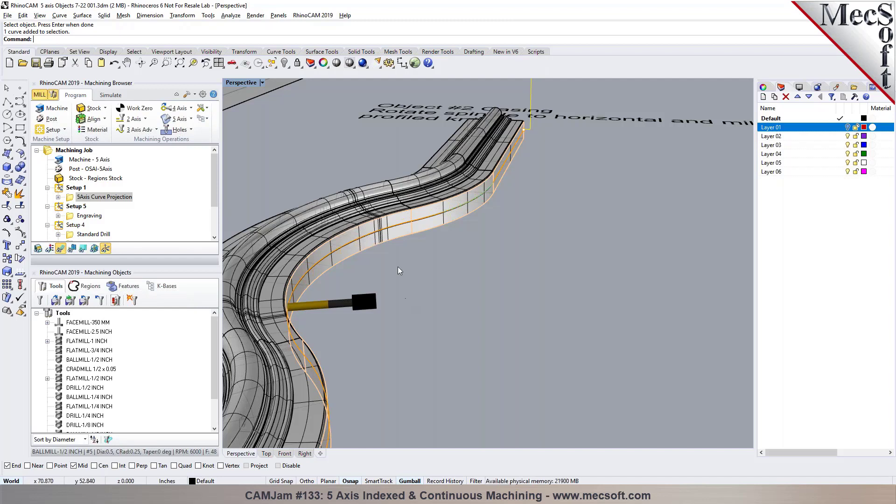
scroll(480, 176, "down", 4)
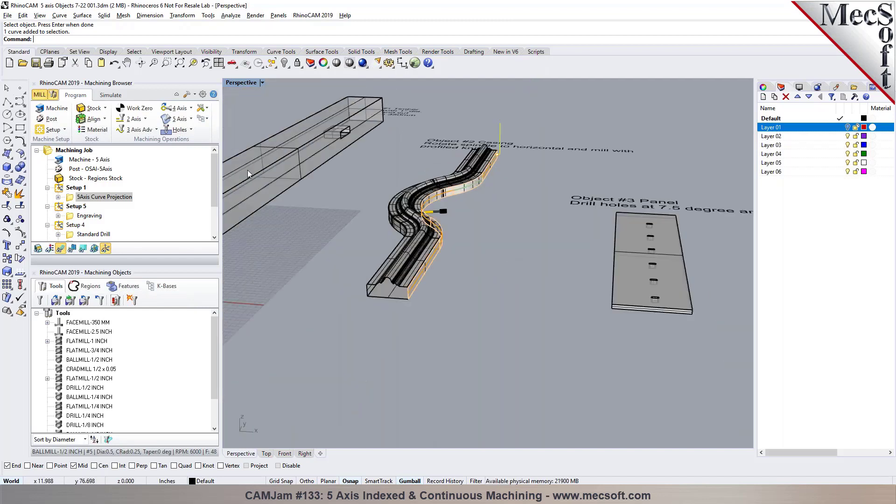
left_click(82, 150)
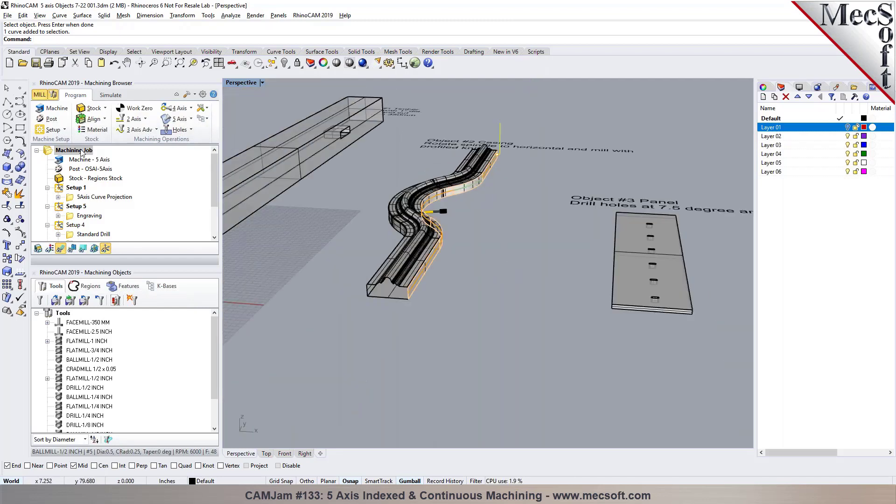
left_click(36, 62)
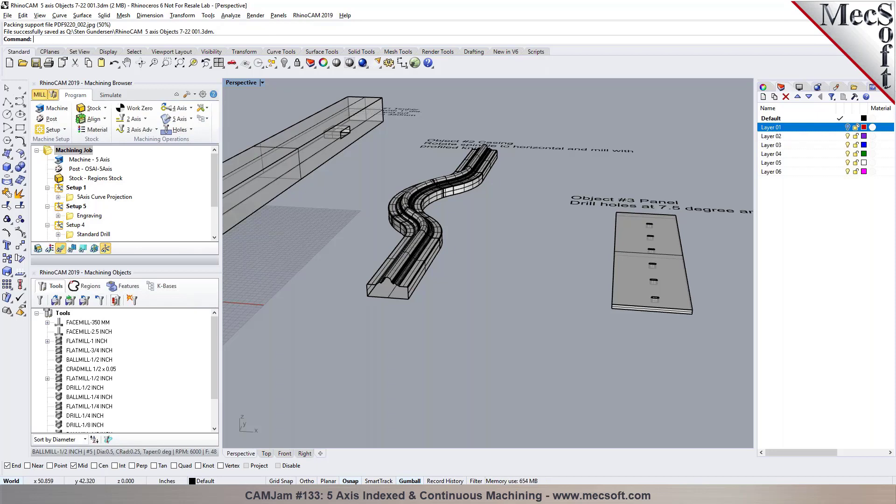
Open Machine Tool Setup with Load From File and scroll the machine list toward MAXXIS 5Axis
left_click(41, 112)
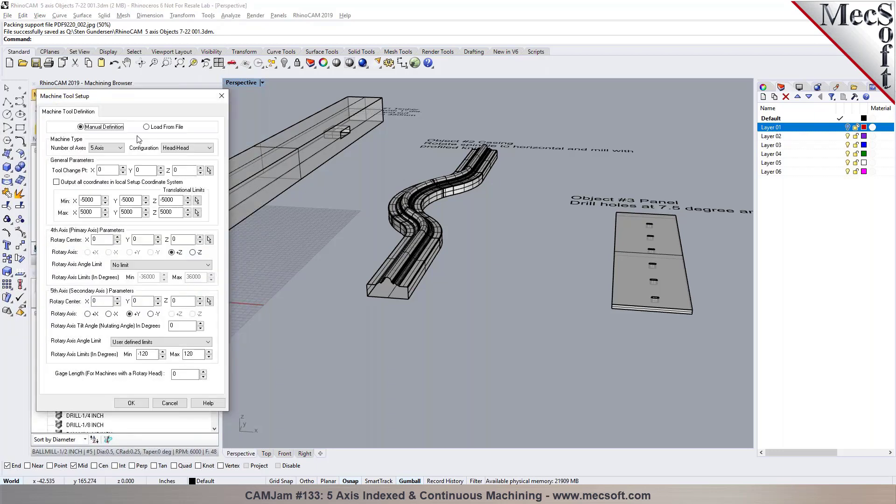
left_click(166, 127)
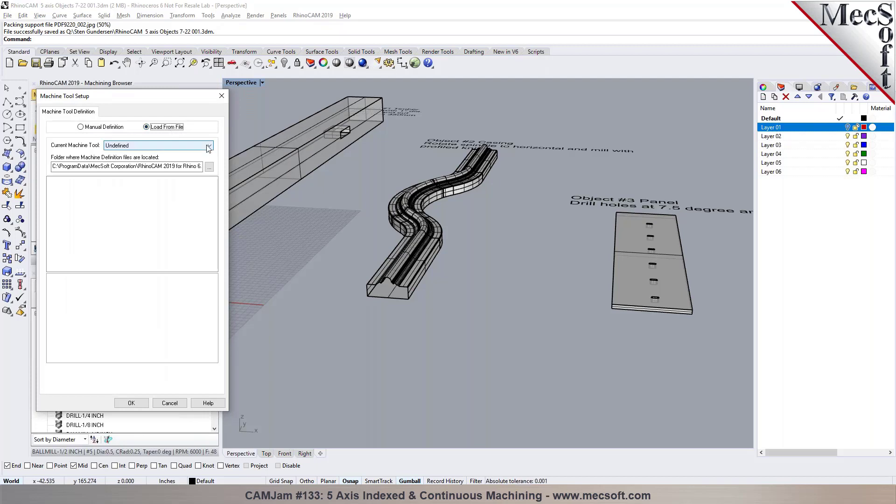
left_click(210, 145)
left_click_drag(210, 172, 193, 287)
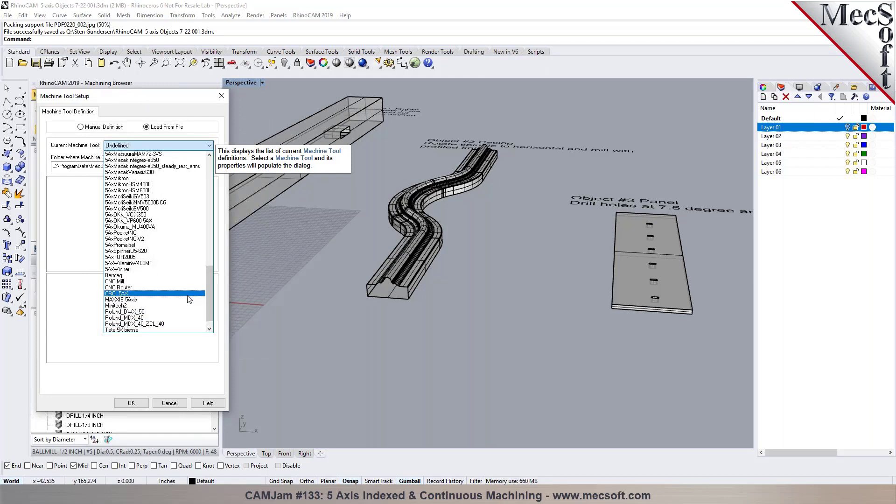
Select the MAXXIS 5Axis machine and view it from lower around the machine table
left_click(188, 300)
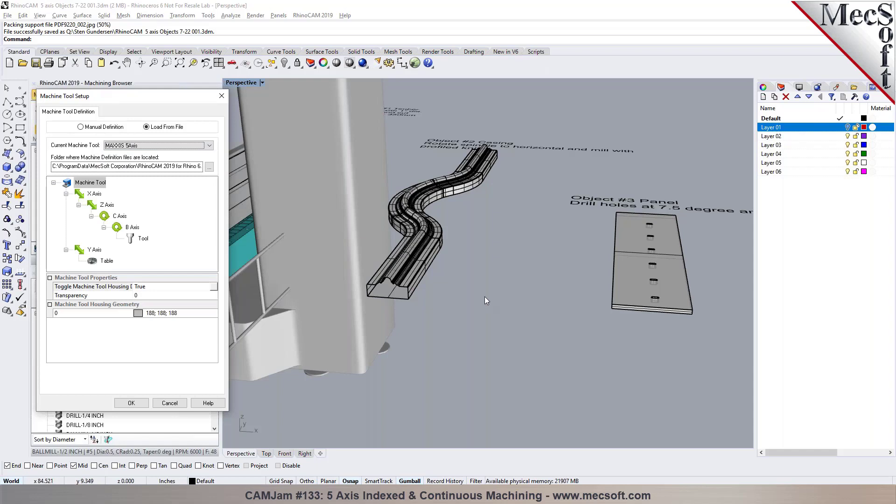
scroll(562, 314, "down", 5)
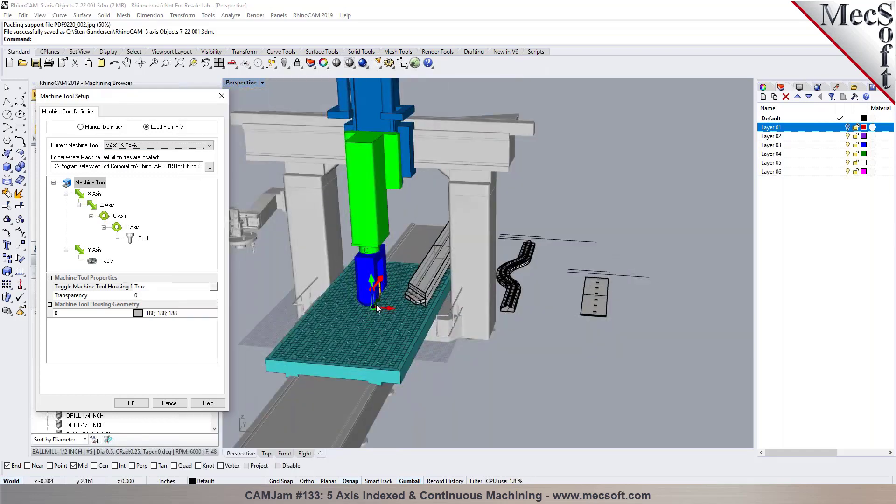
right_click_drag(377, 308, 379, 280)
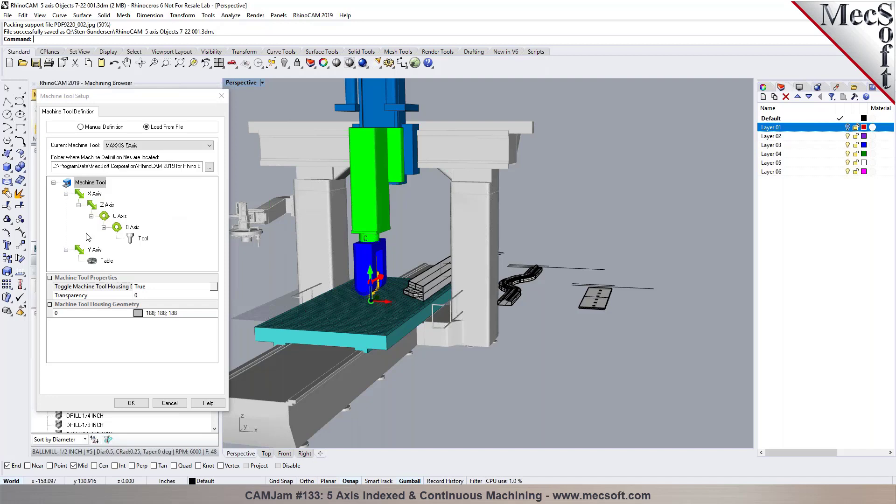
Check the X, Z, C and B axis and Tool node properties, then cancel the machine setup
left_click(94, 193)
scroll(394, 304, "down", 3)
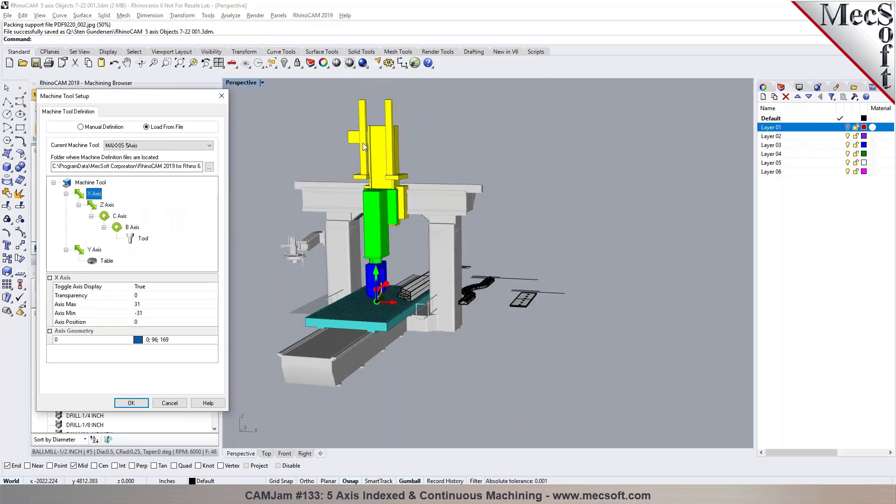
left_click(107, 205)
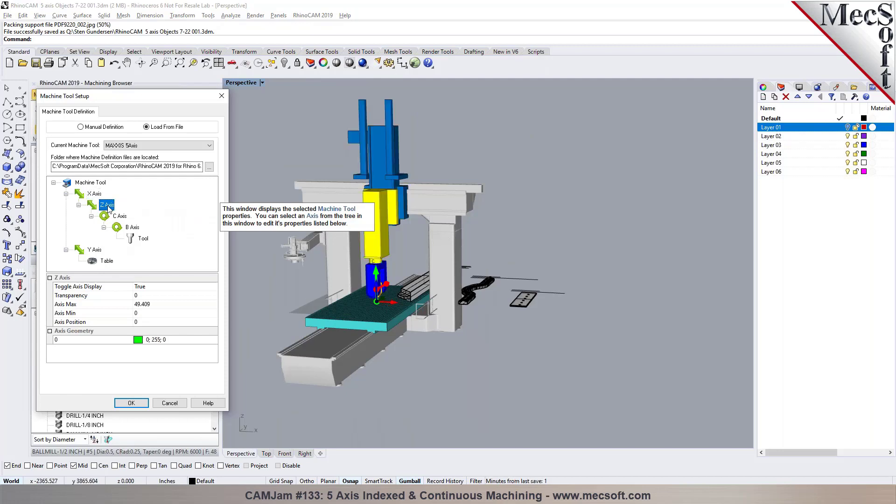
left_click(119, 217)
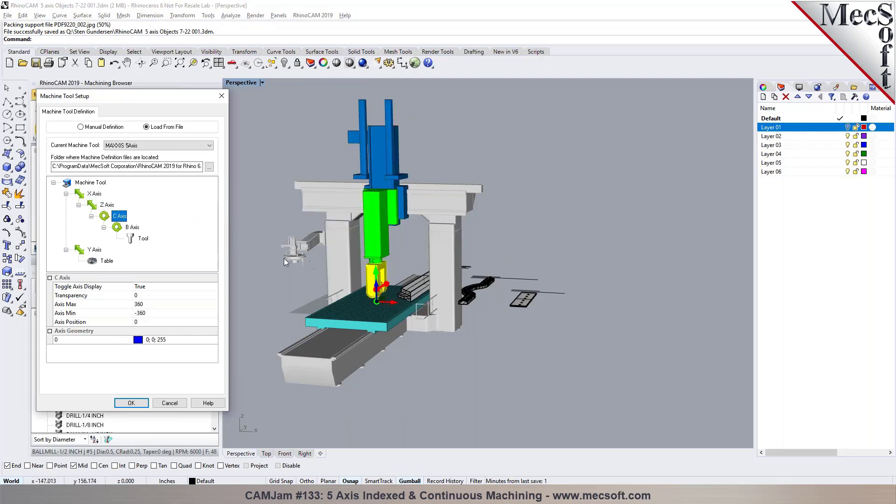
left_click(134, 228)
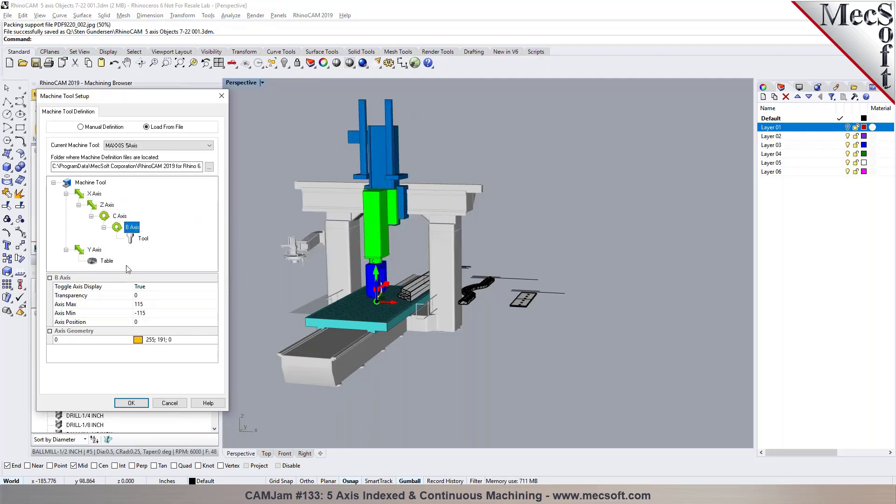
left_click(142, 238)
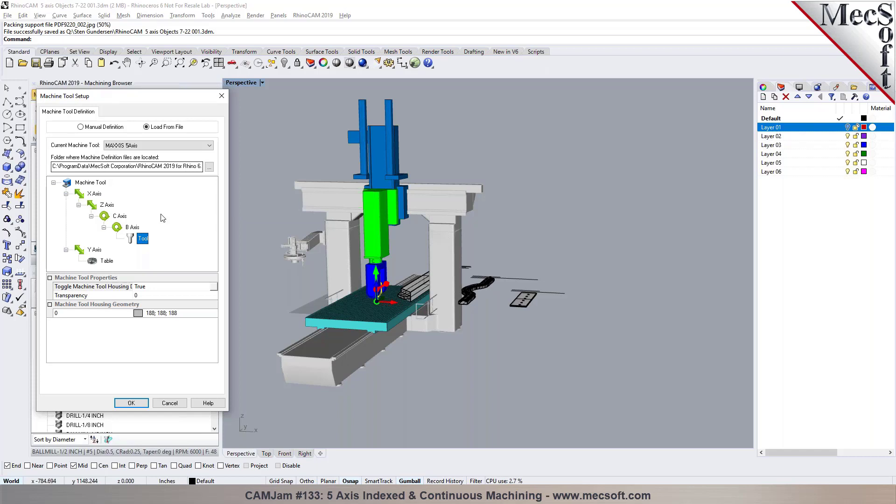
mouse_move(165, 226)
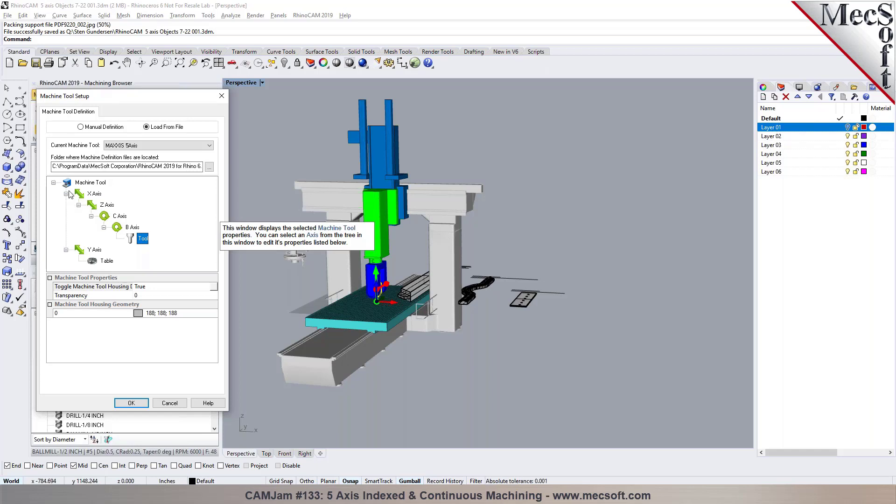
left_click(119, 215)
left_click(437, 374)
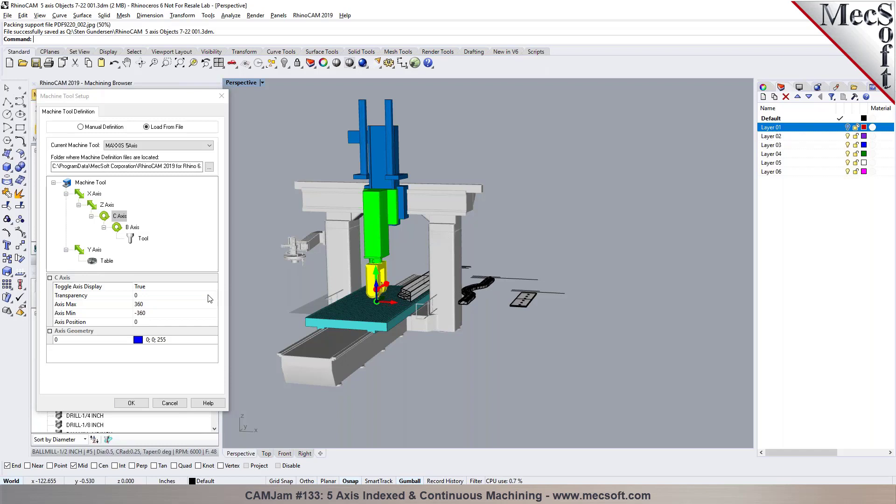
left_click(170, 404)
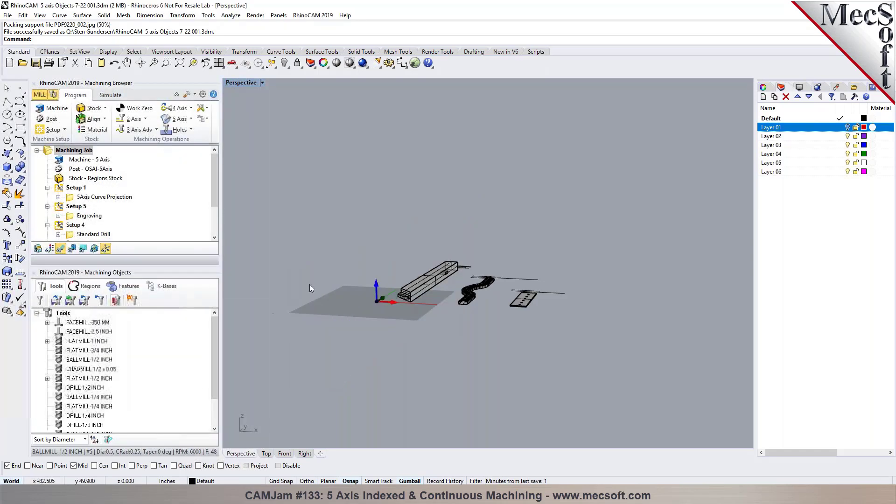